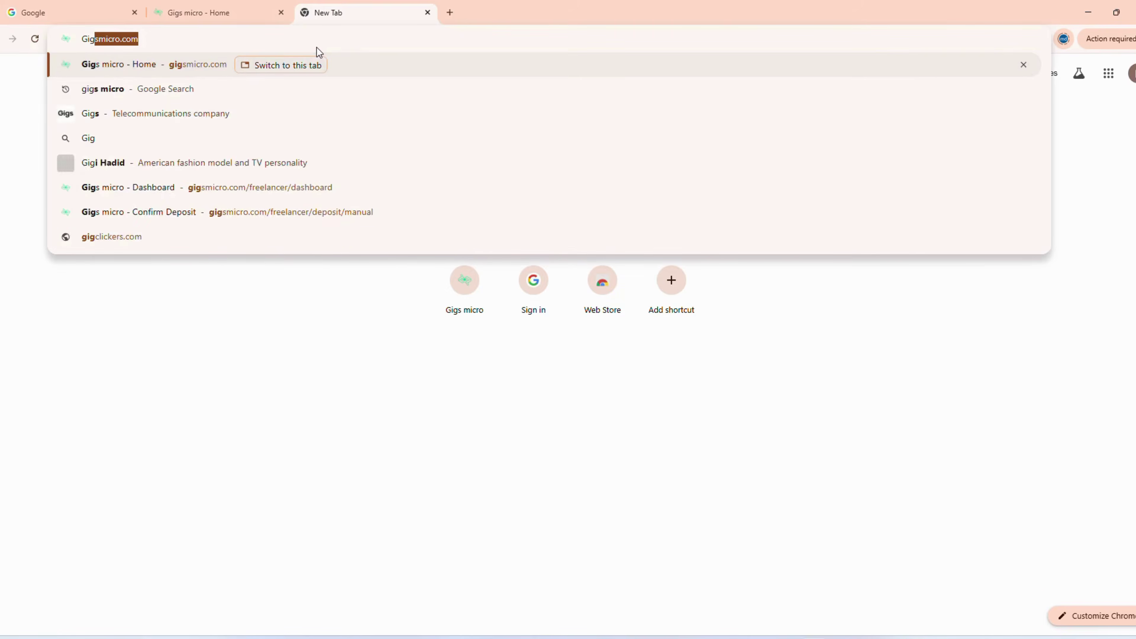
- Search Google for 'Gigs' and open the 'Gigs micro - Home' result
key(Return)
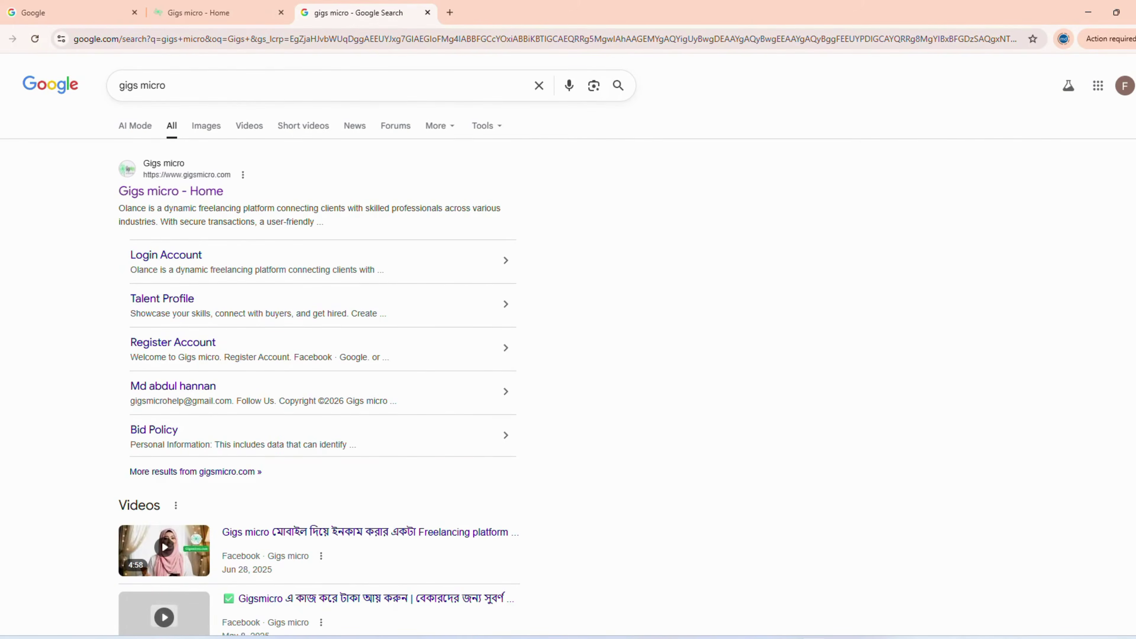
click(166, 183)
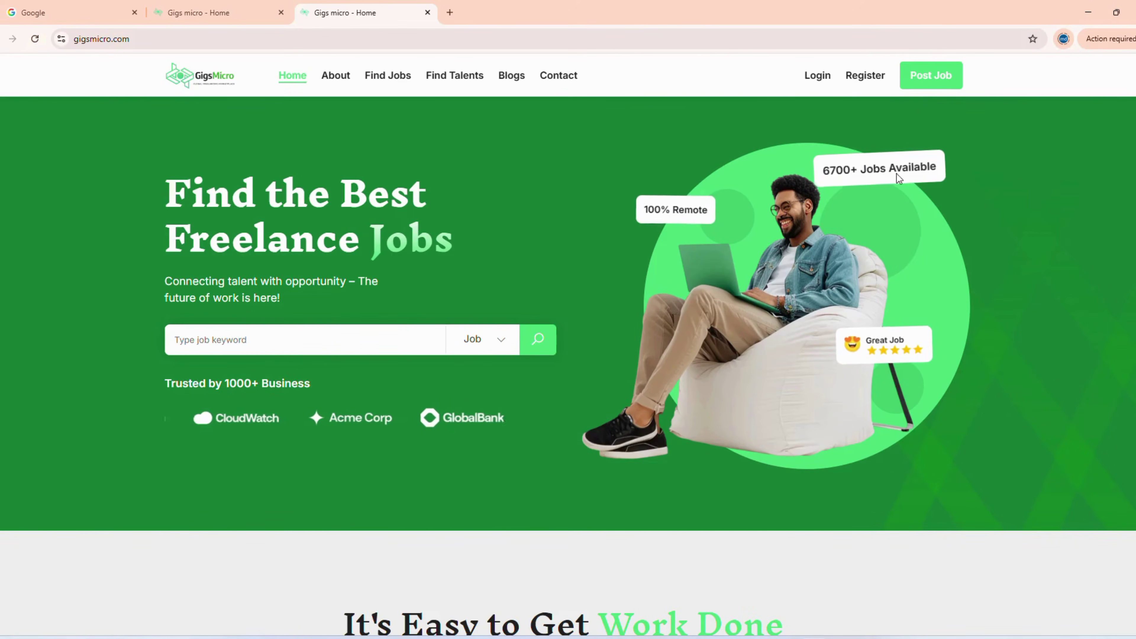
- Register on Gigs micro with a Google account and approve the sign-in consent screen
click(865, 76)
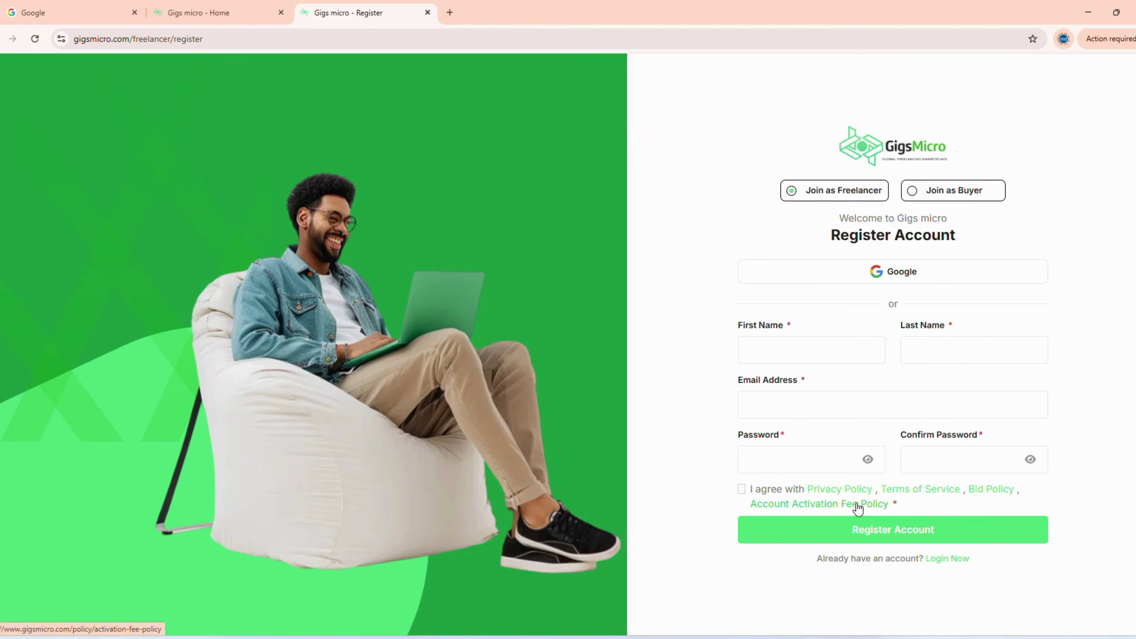
click(890, 273)
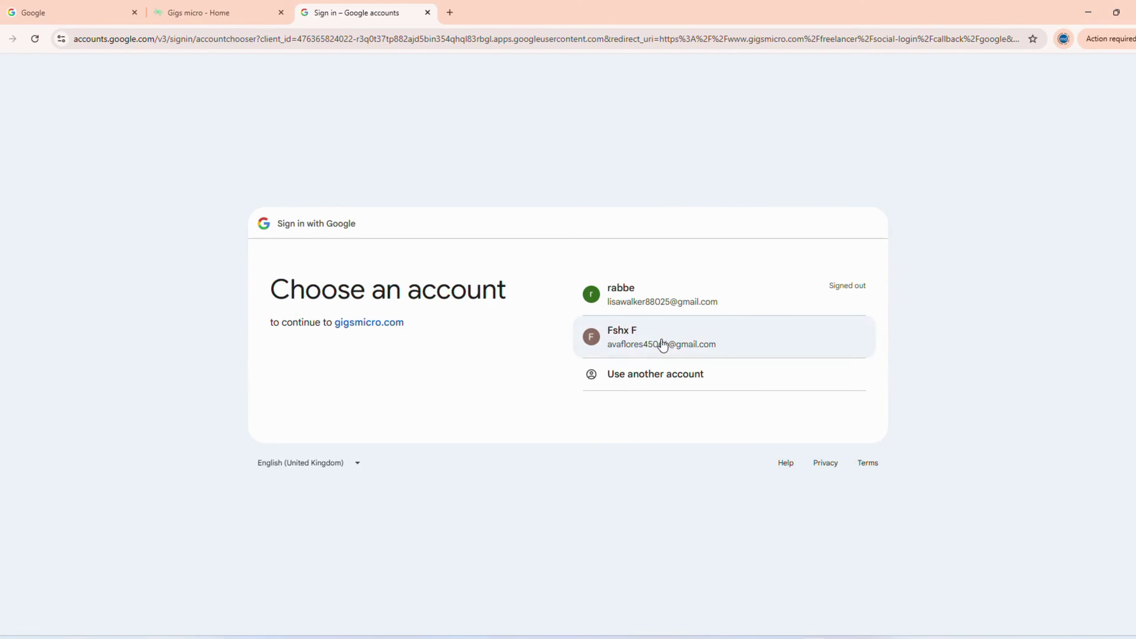
click(662, 345)
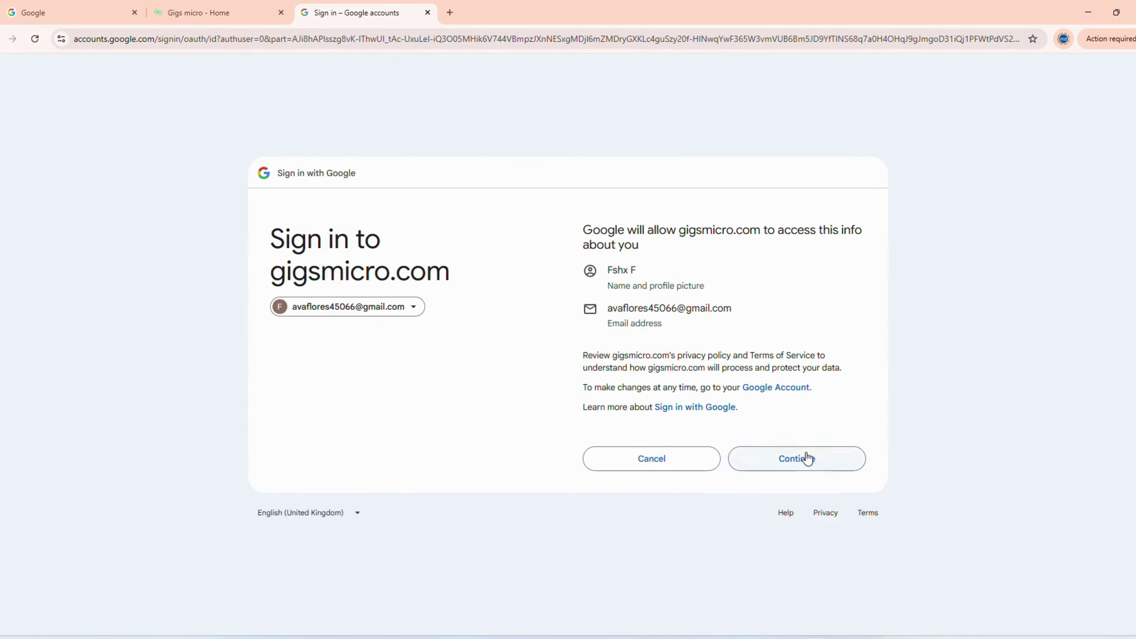
click(807, 458)
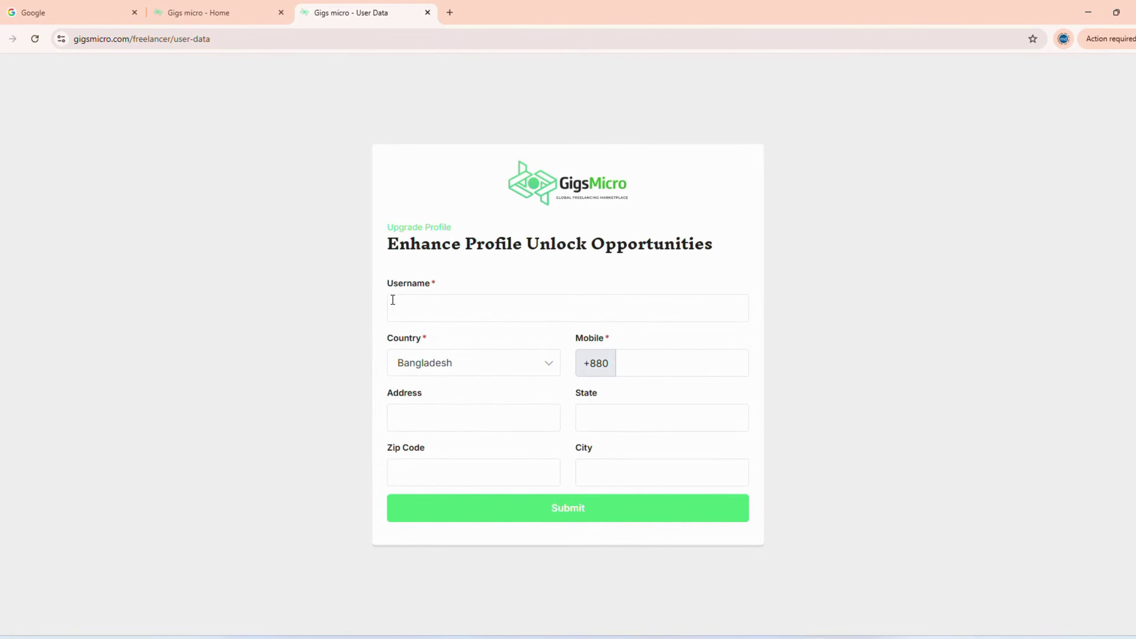
- Fill the upgrade form with the autofilled username plus '4' and a mobile number, then submit
click(407, 310)
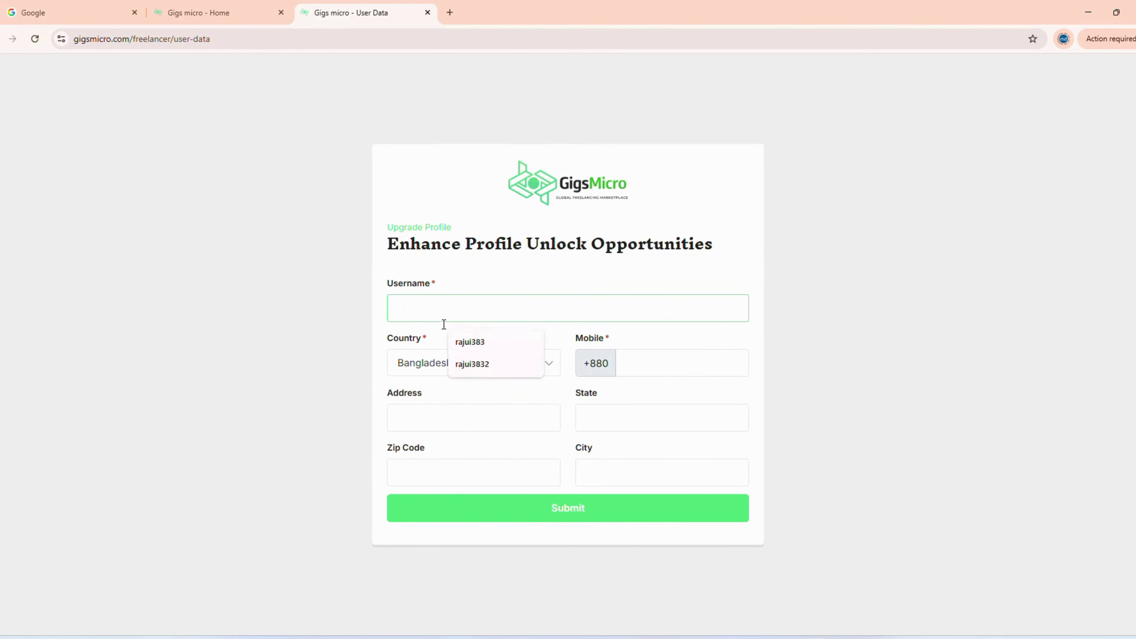
click(491, 346)
text(4)
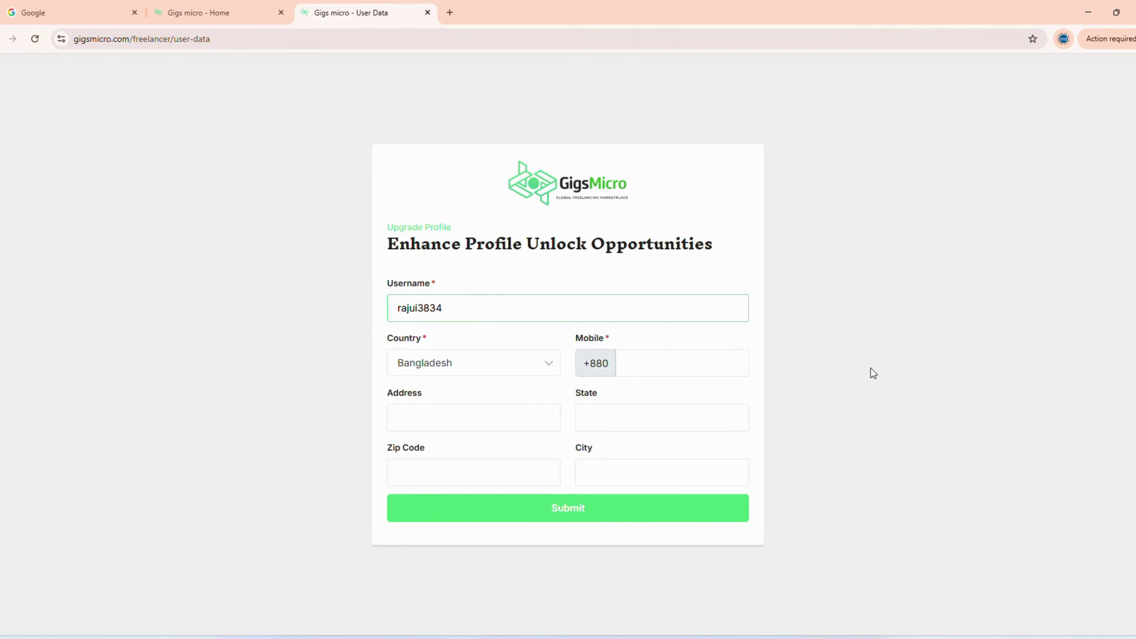
click(871, 369)
click(676, 368)
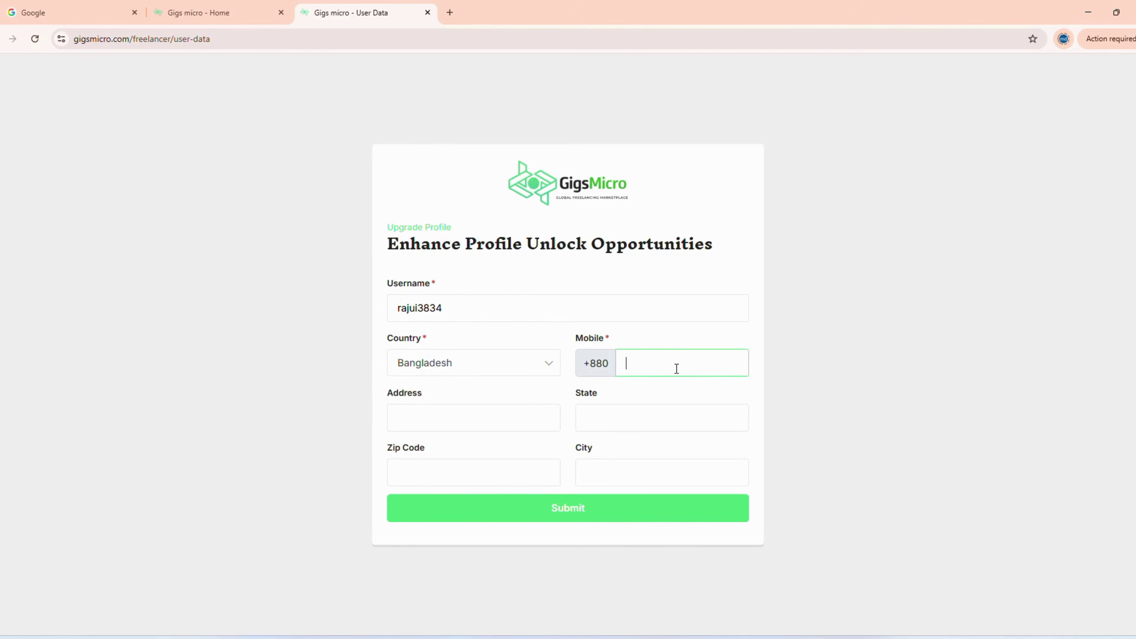
click(431, 417)
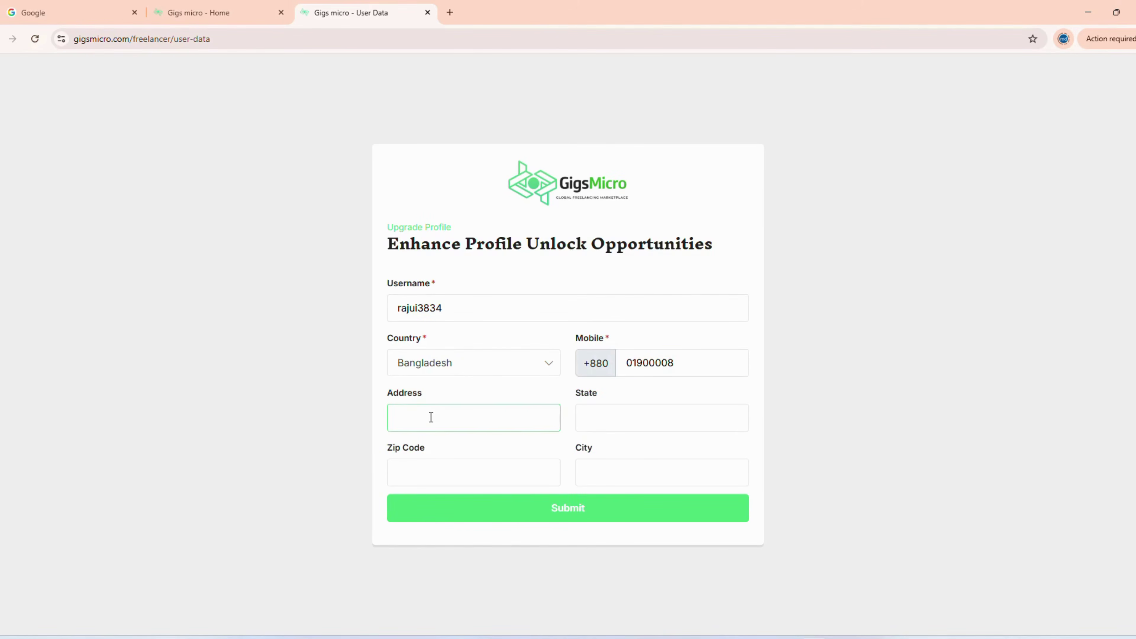
click(422, 483)
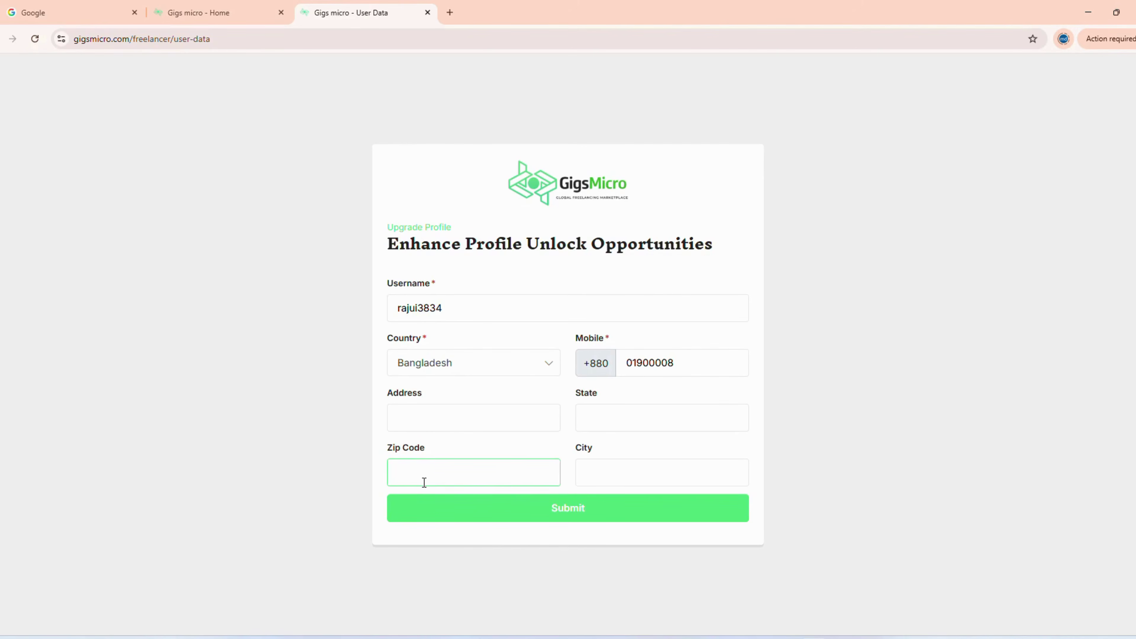
click(626, 474)
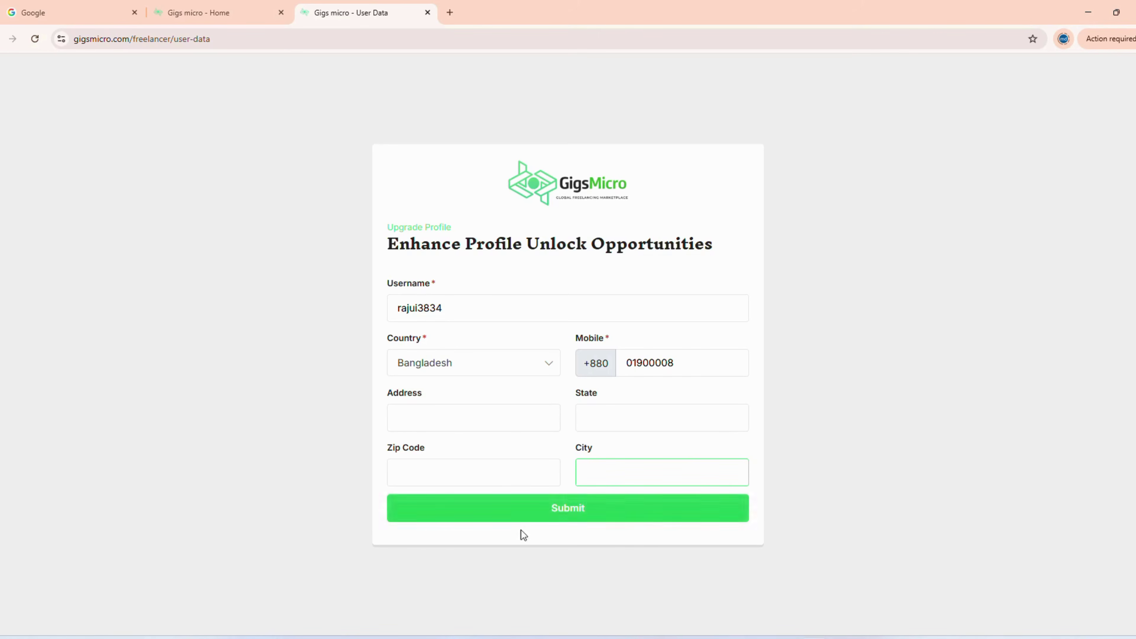
click(543, 512)
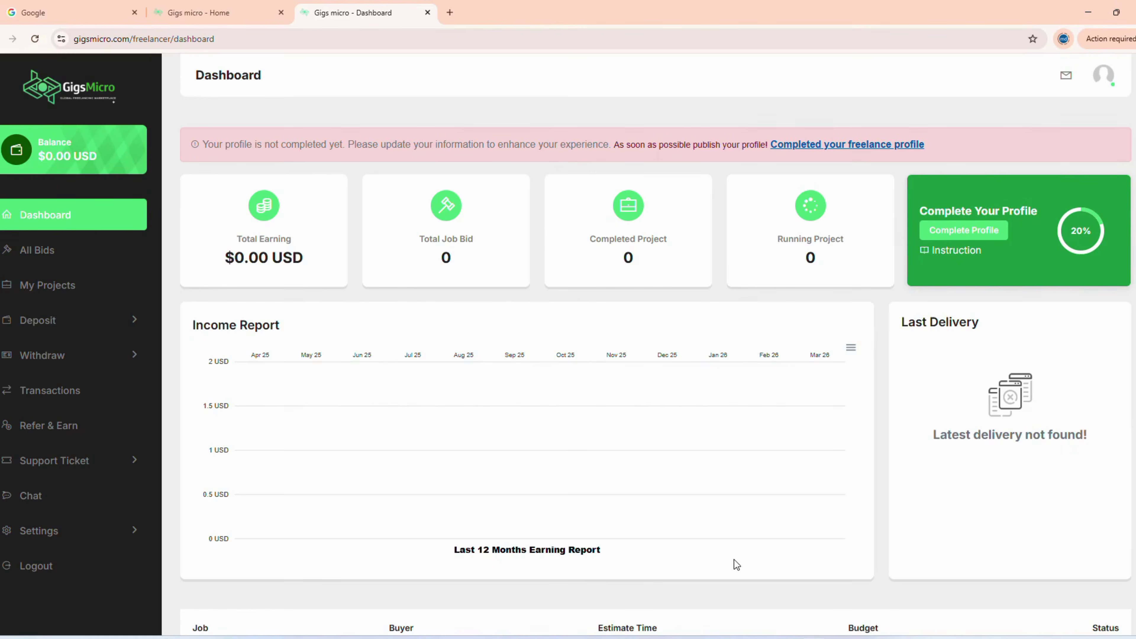
- Follow the 'Completed your freelance profile' link in the dashboard warning banner
click(821, 148)
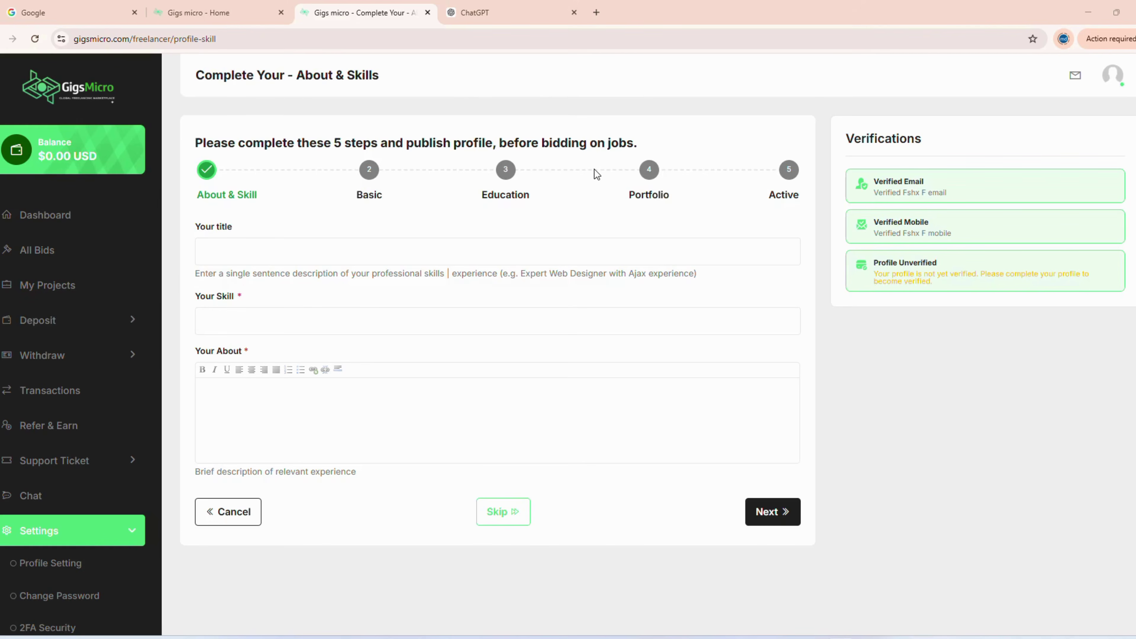
- Copy the About & Skills heading and five step names and send them to ChatGPT as a question
mouse_move(195, 77)
mouse_down()
mouse_move(242, 130)
mouse_move(685, 198)
mouse_move(793, 195)
mouse_move(186, 81)
mouse_up()
click(805, 199)
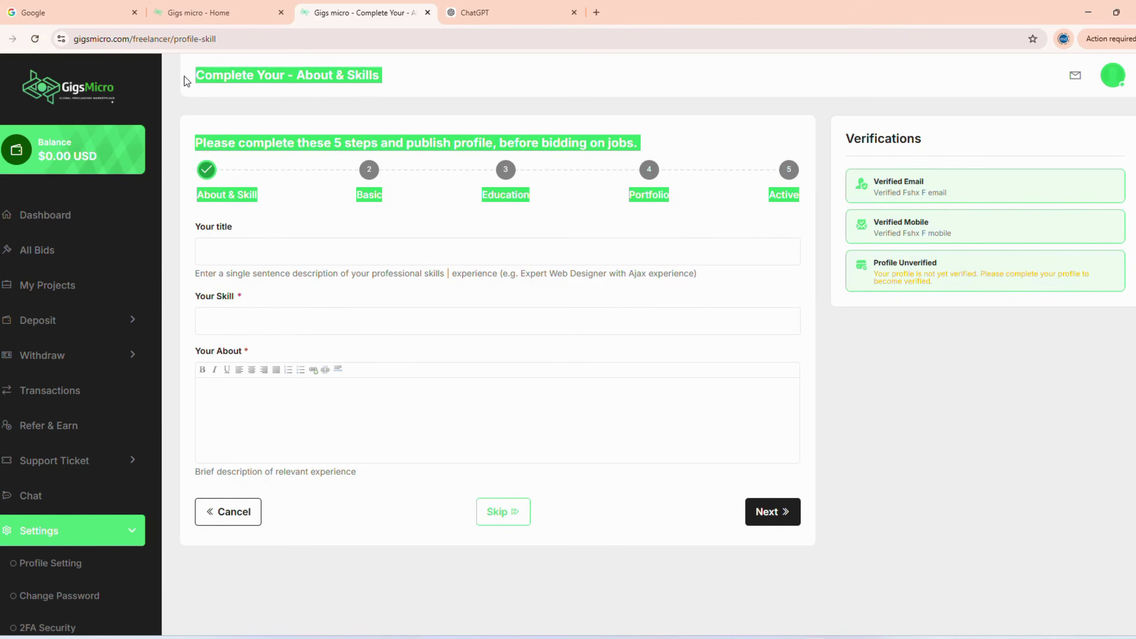
key(ctrl+c)
key(ctrl+Tab)
click(447, 302)
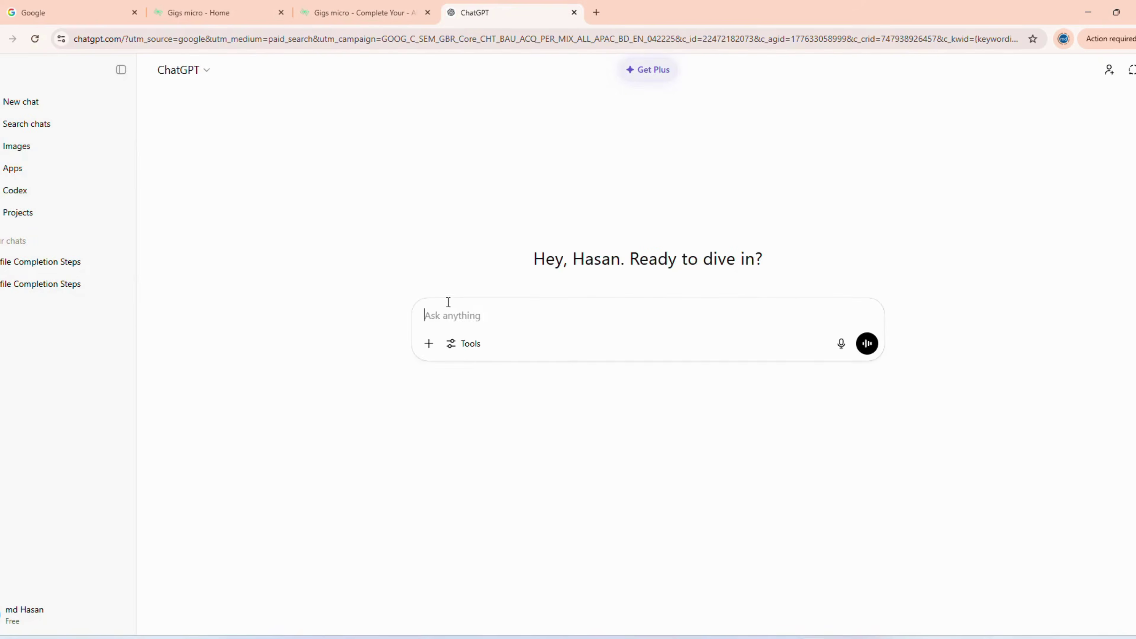
key(ctrl+v)
key(Return)
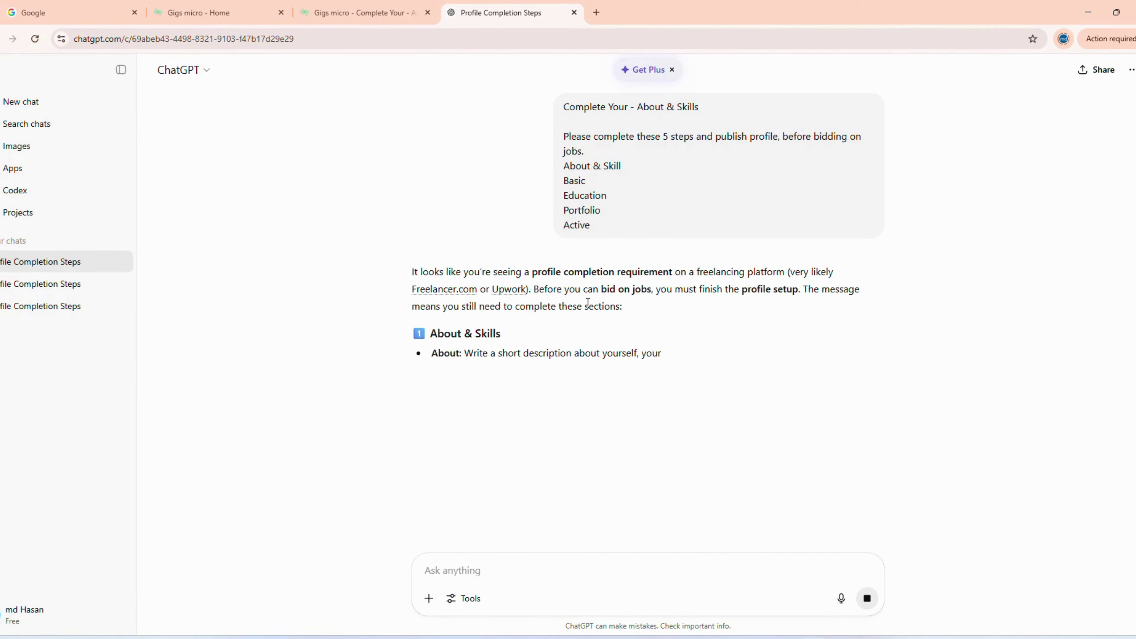
click(362, 9)
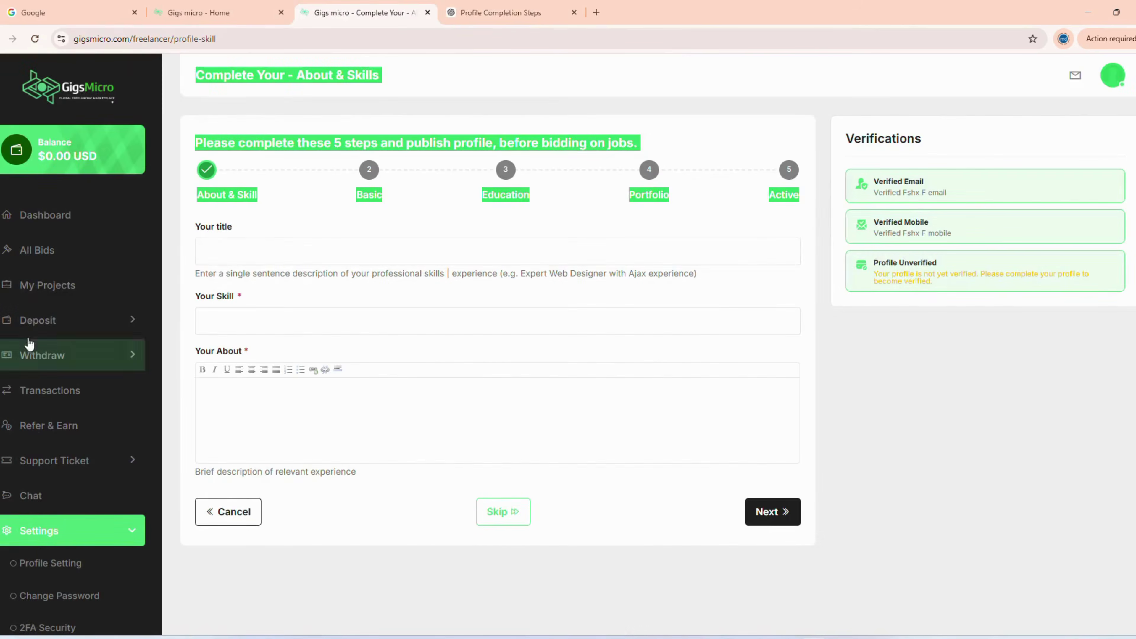
- Choose the 'Web Designer' title suggestion and select CSS, HTML and JavaScript from the skills list
click(240, 252)
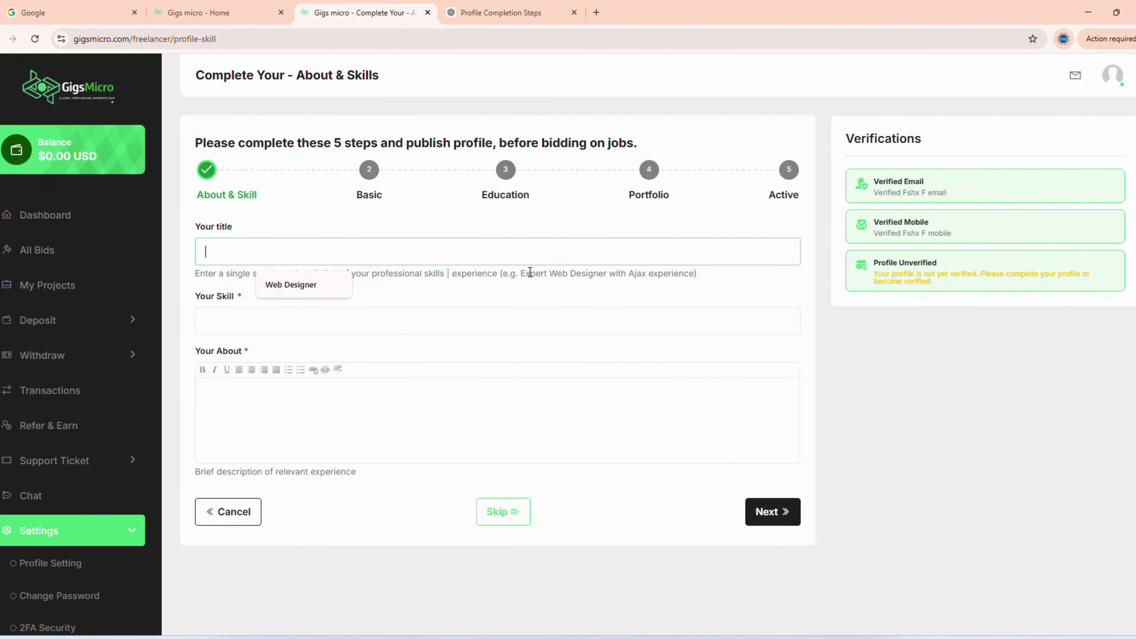
click(264, 284)
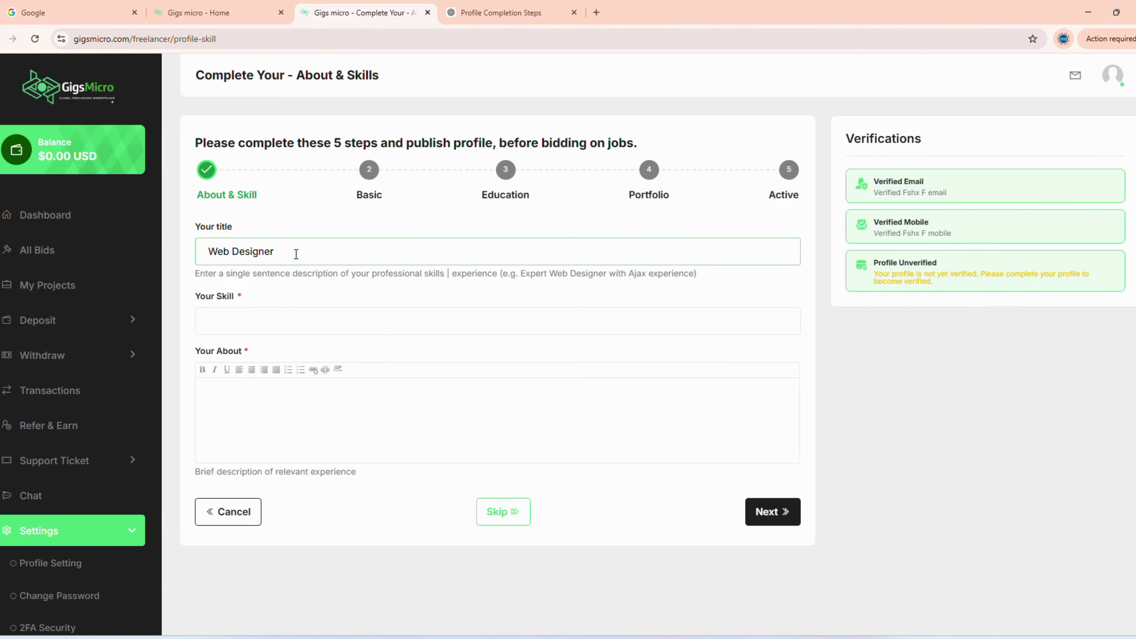
click(274, 321)
click(264, 353)
click(281, 331)
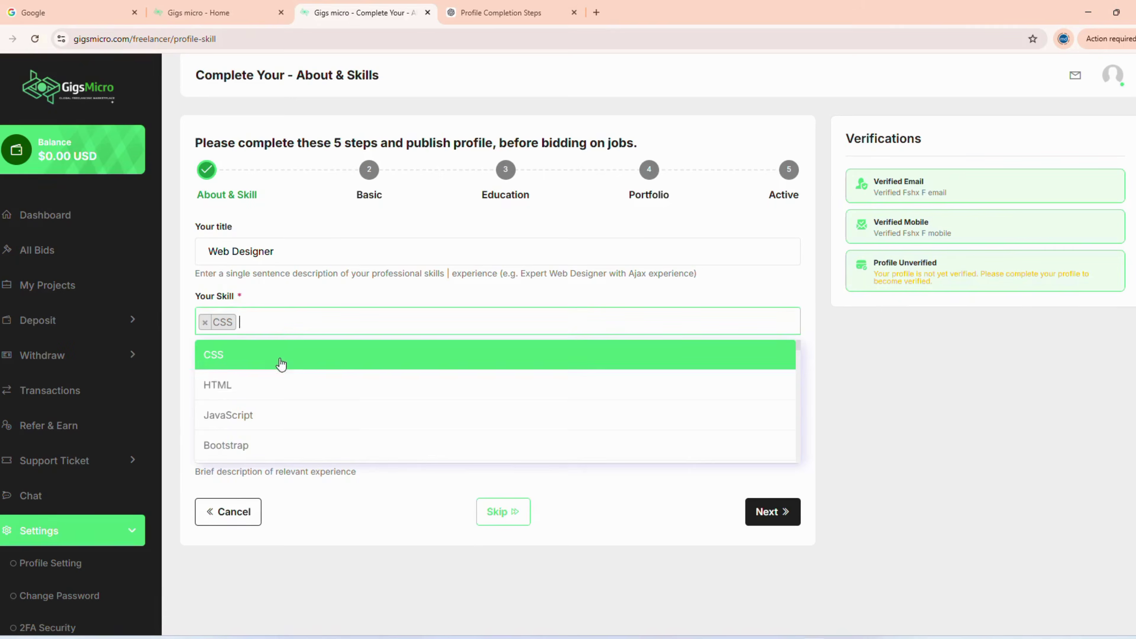
click(274, 385)
click(301, 323)
click(321, 417)
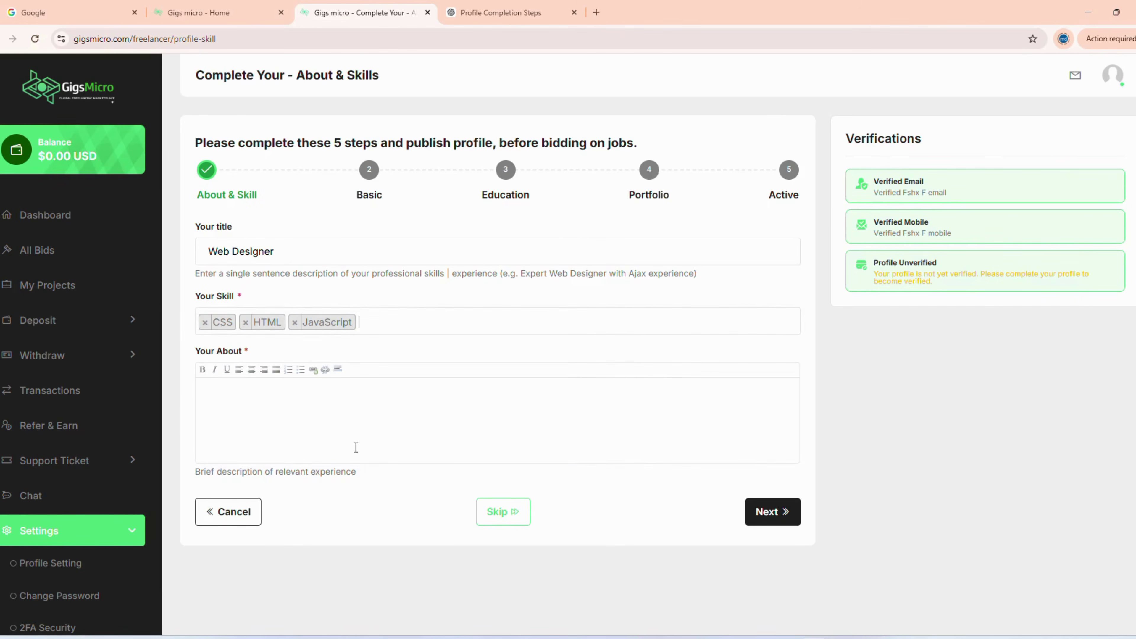
click(330, 412)
click(470, 12)
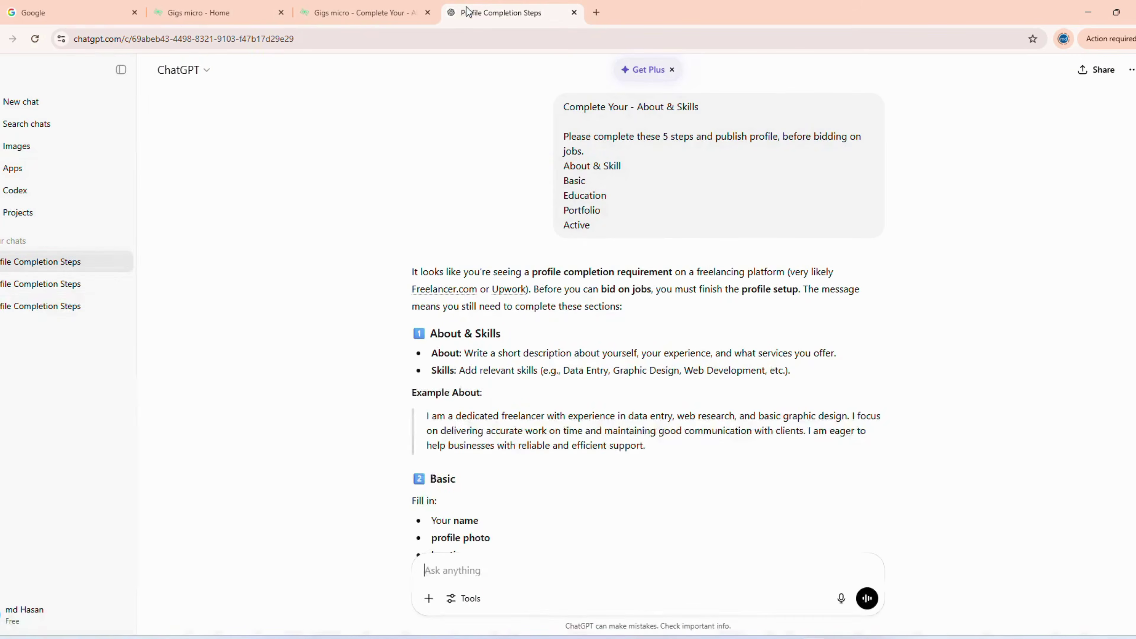
- Copy ChatGPT's Web Designer About description from the earlier chat and paste it into Your About
click(47, 307)
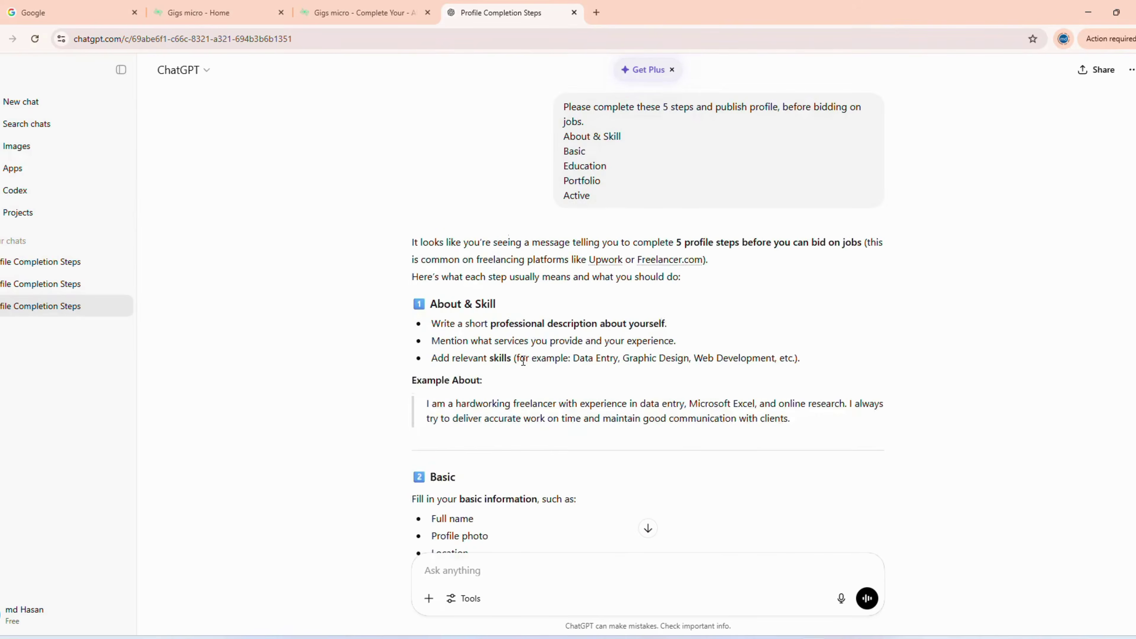
scroll(522, 360, down, 10)
scroll(522, 361, down, 3)
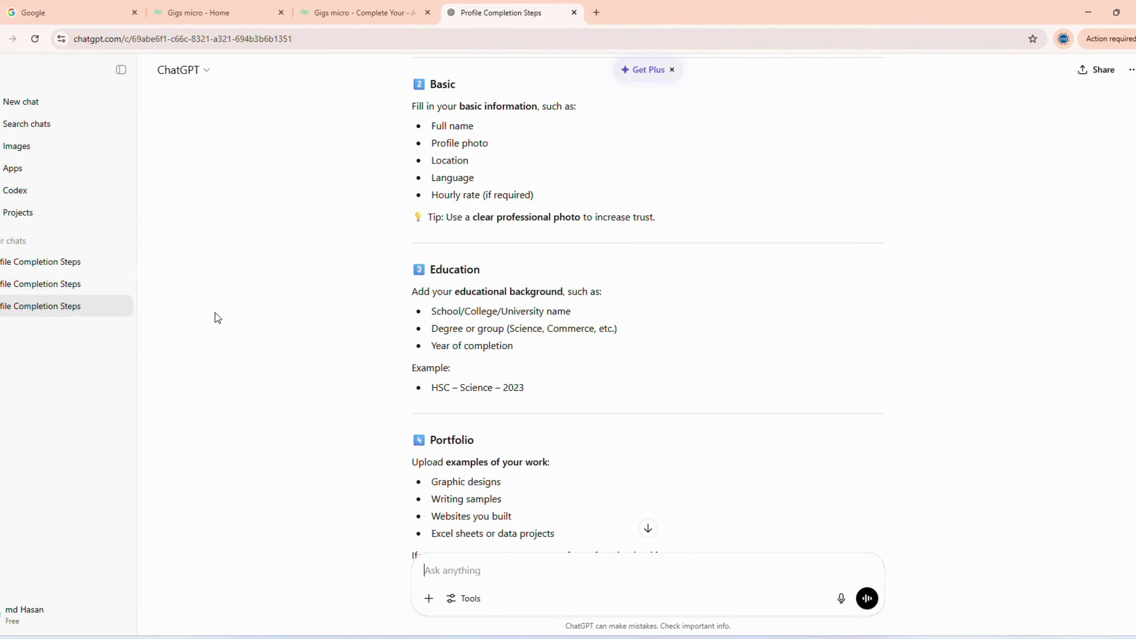
click(67, 286)
scroll(700, 327, up, 4)
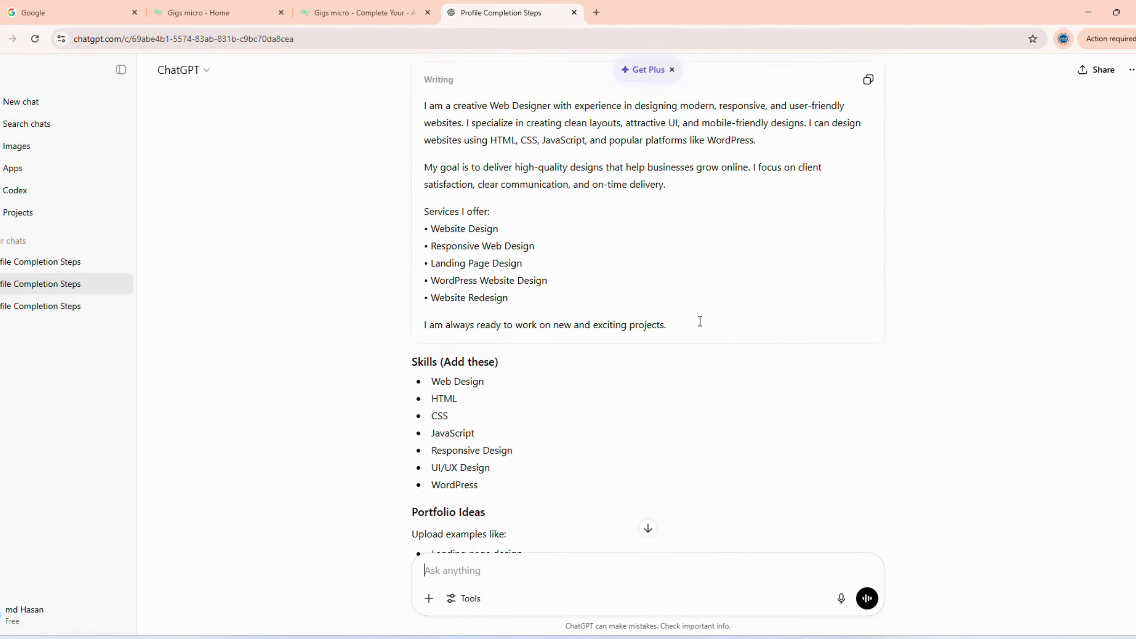
click(869, 149)
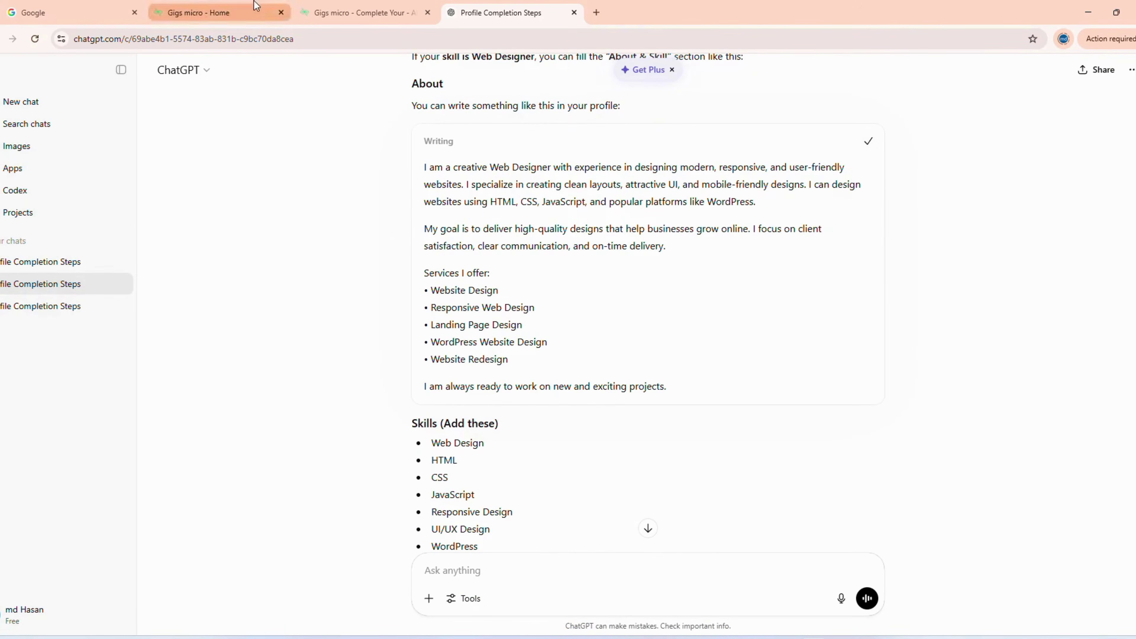
click(358, 12)
click(220, 426)
key(ctrl+v)
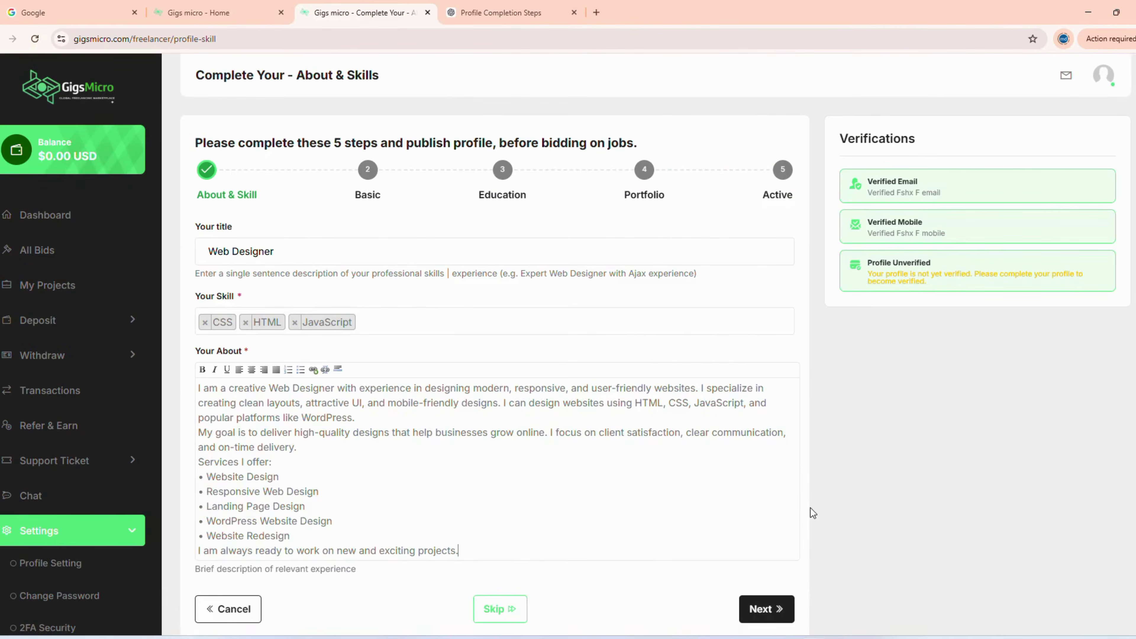
- Continue past About & Skills, add bangla and engli as languages on Basic, then skip ahead
scroll(812, 513, down, 2)
click(786, 546)
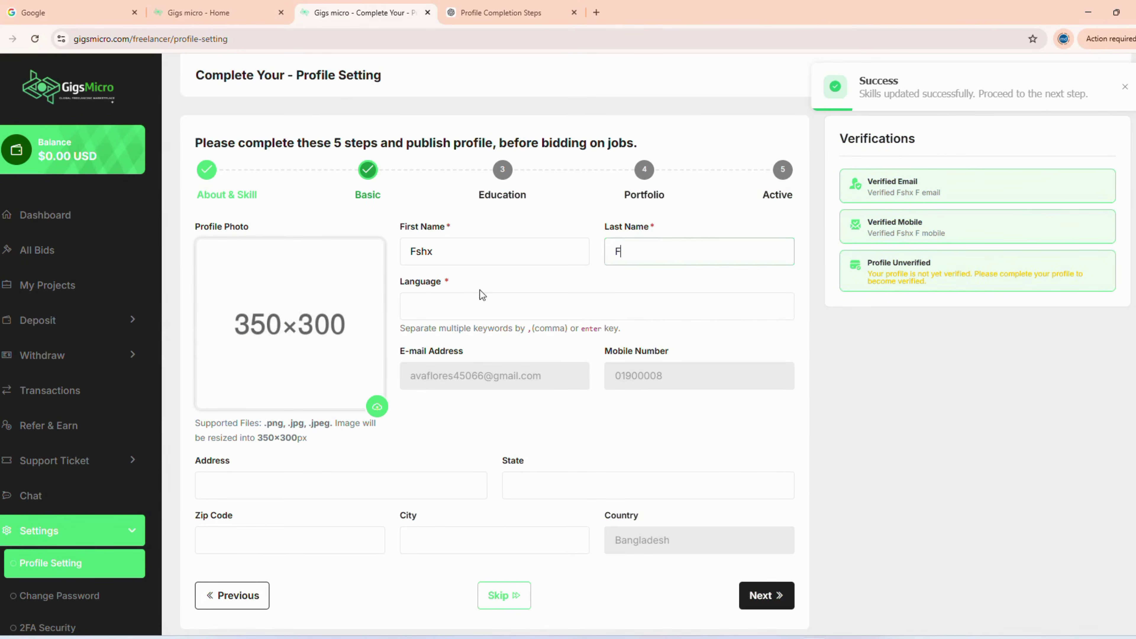
click(474, 303)
text(bangf)
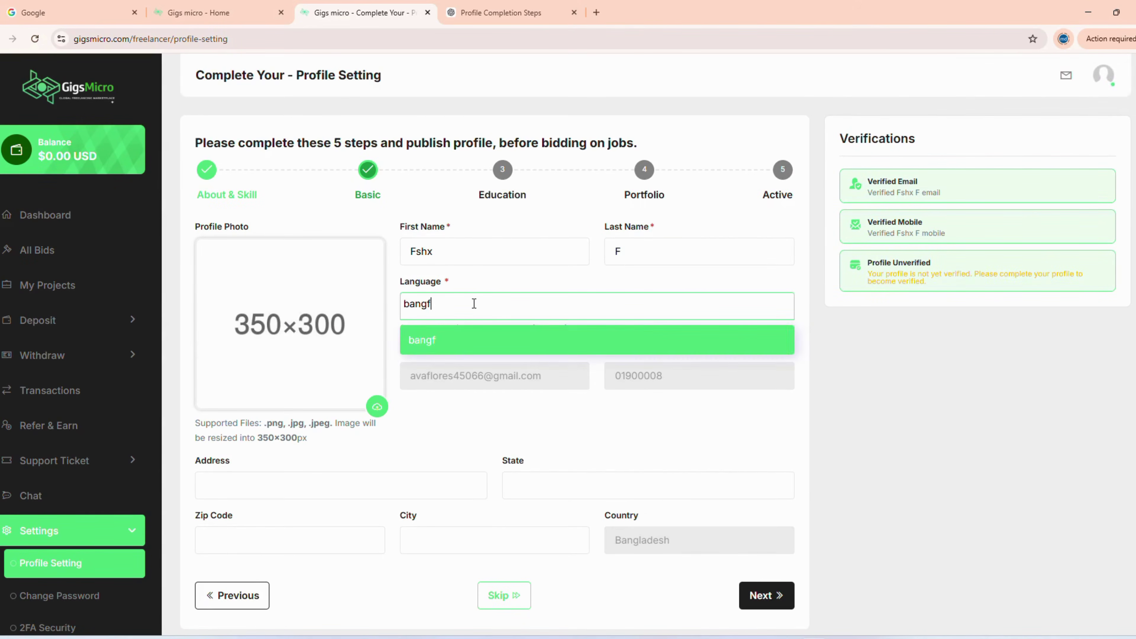
text(a)
key(Return)
text(e)
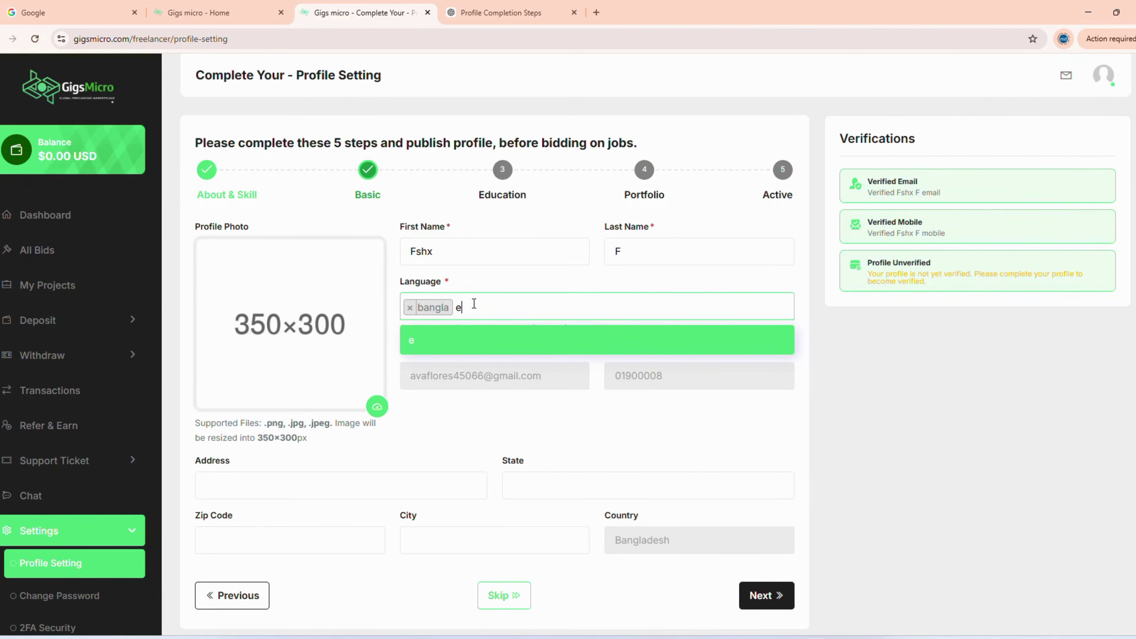
text(mglias)
key(BackSpace)
key(BackSpace)
key(Return)
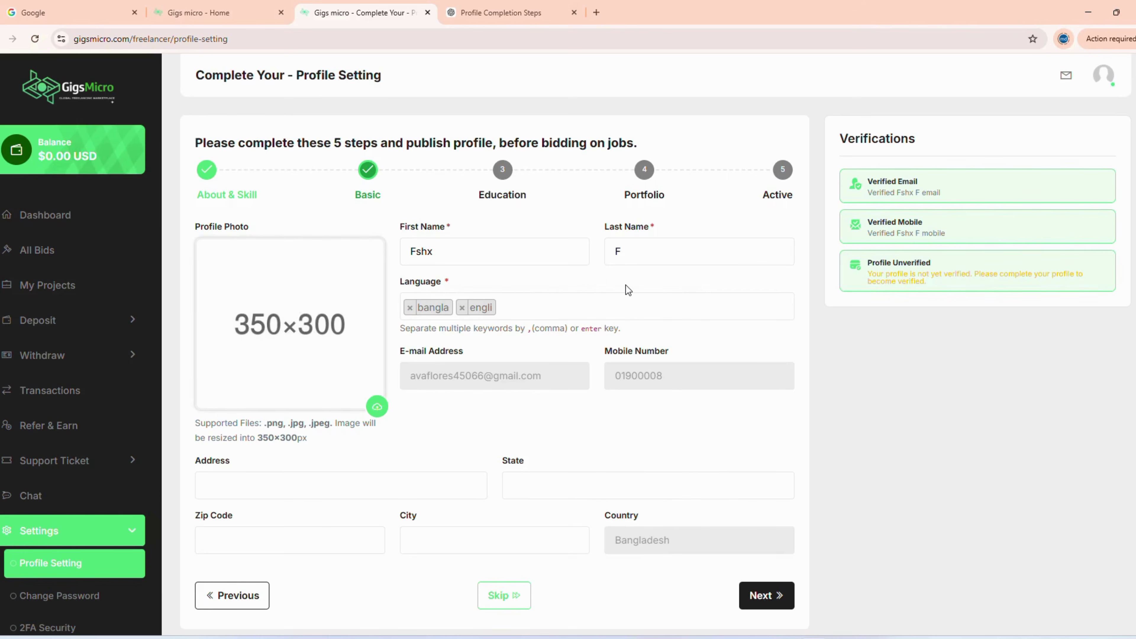
scroll(626, 335, down, 1)
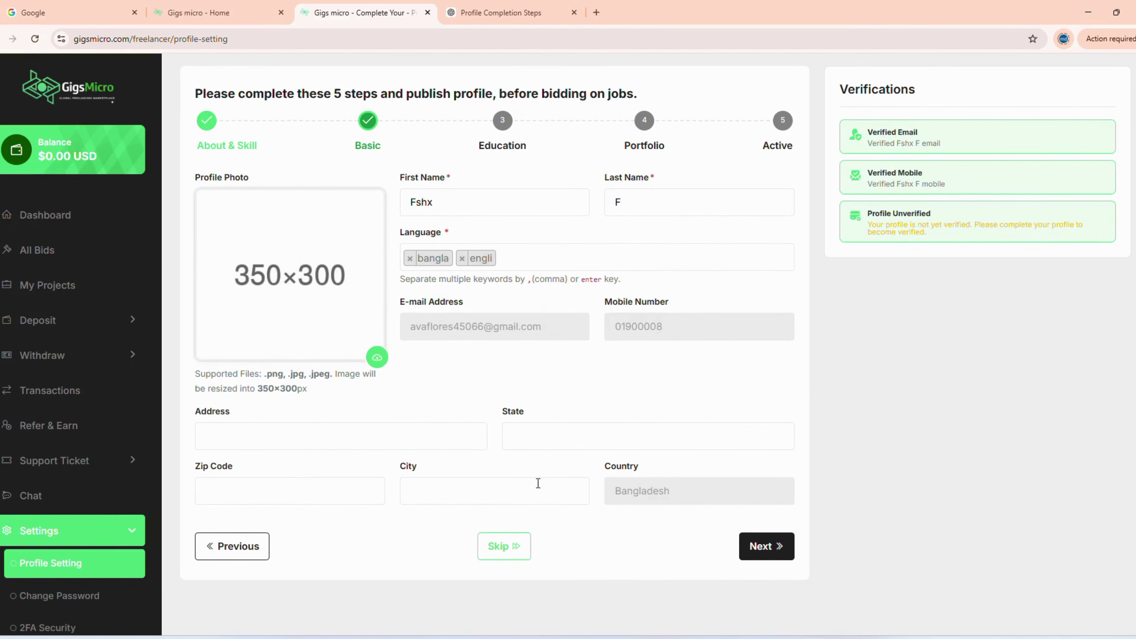
click(508, 542)
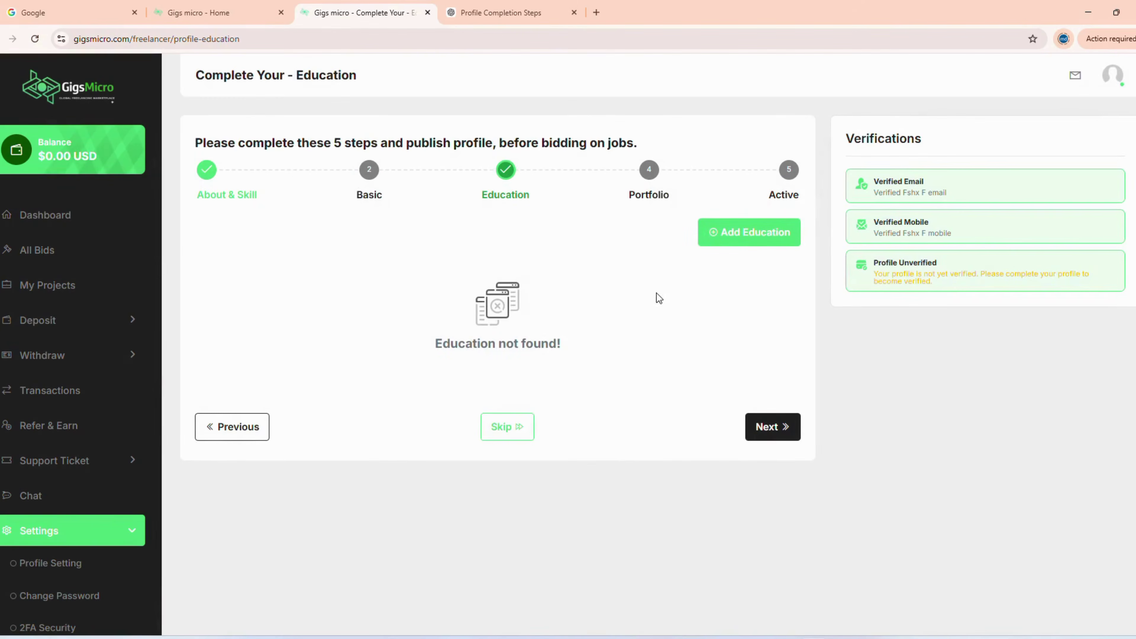
- Add and delete an empty education entry twice, then skip Education with nothing saved
click(704, 233)
scroll(688, 269, down, 1)
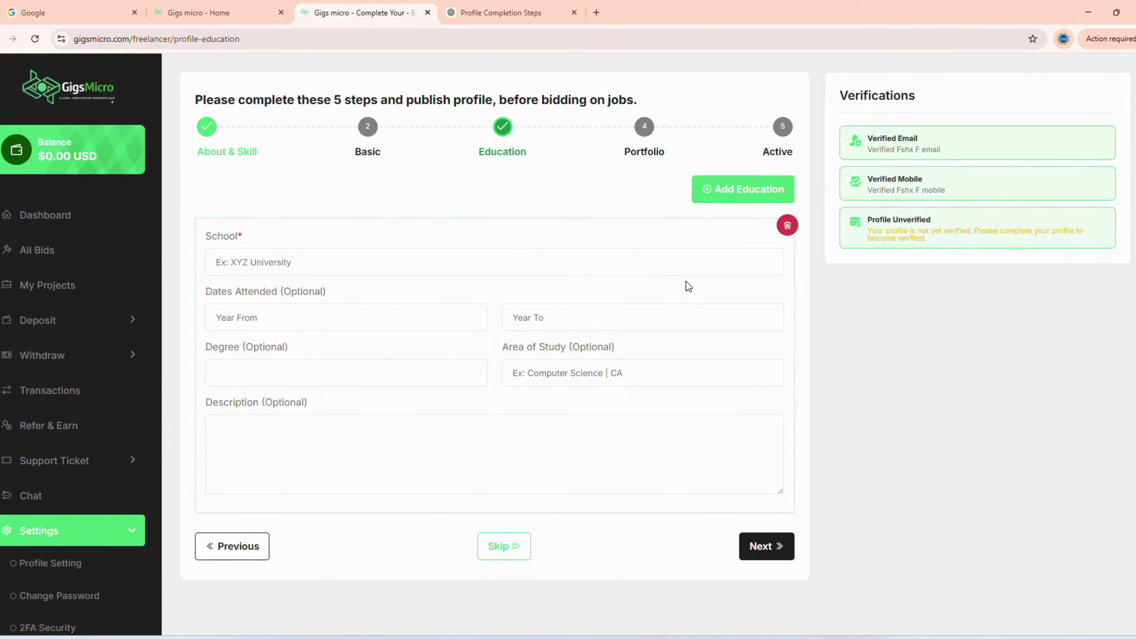
click(253, 316)
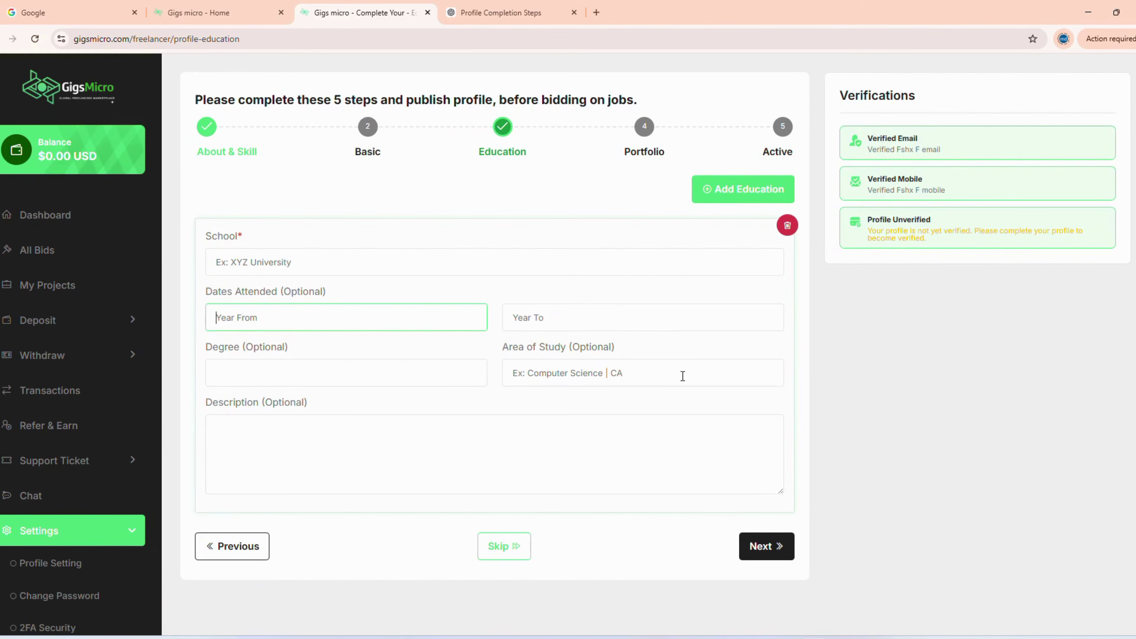
click(787, 226)
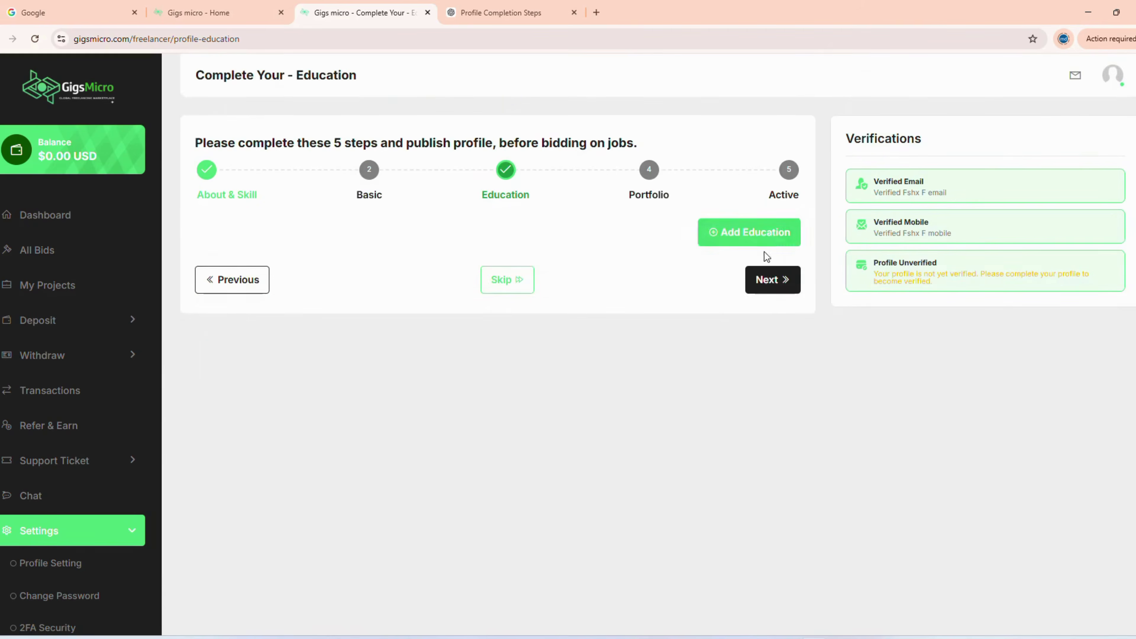
click(758, 233)
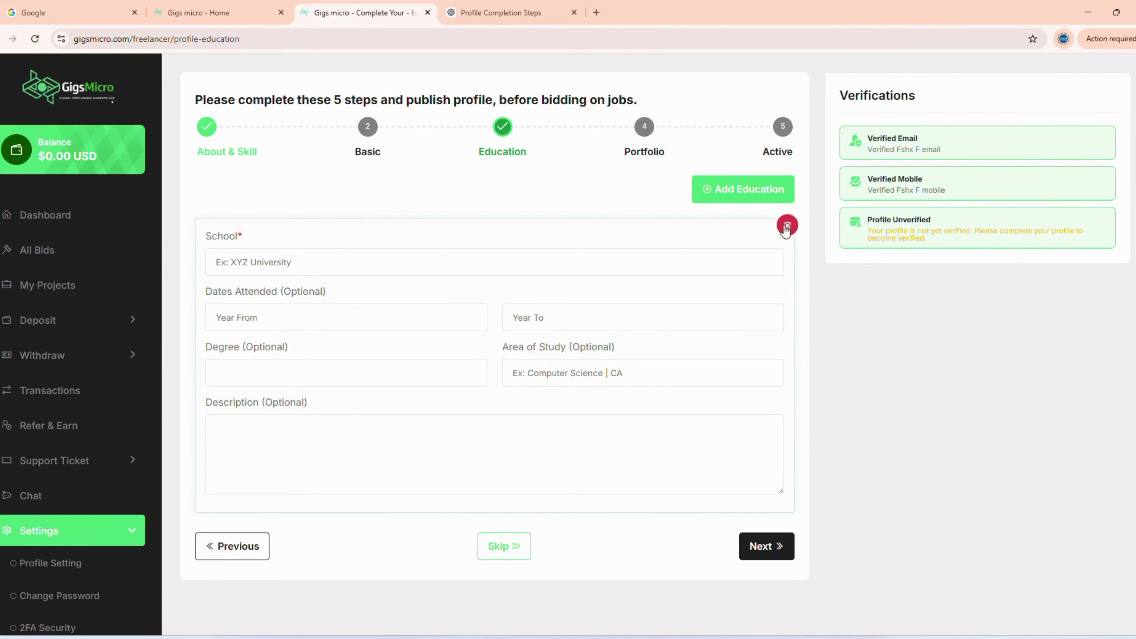
click(787, 226)
click(530, 285)
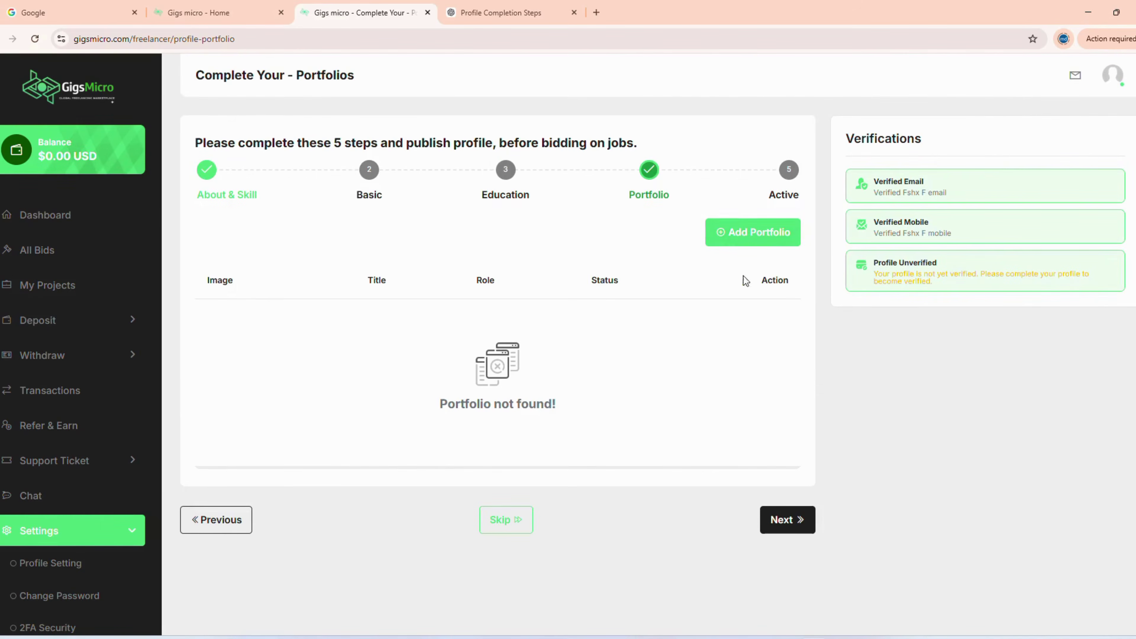
- Open and close the Add New Project form without saving, then skip the Portfolio step
click(746, 237)
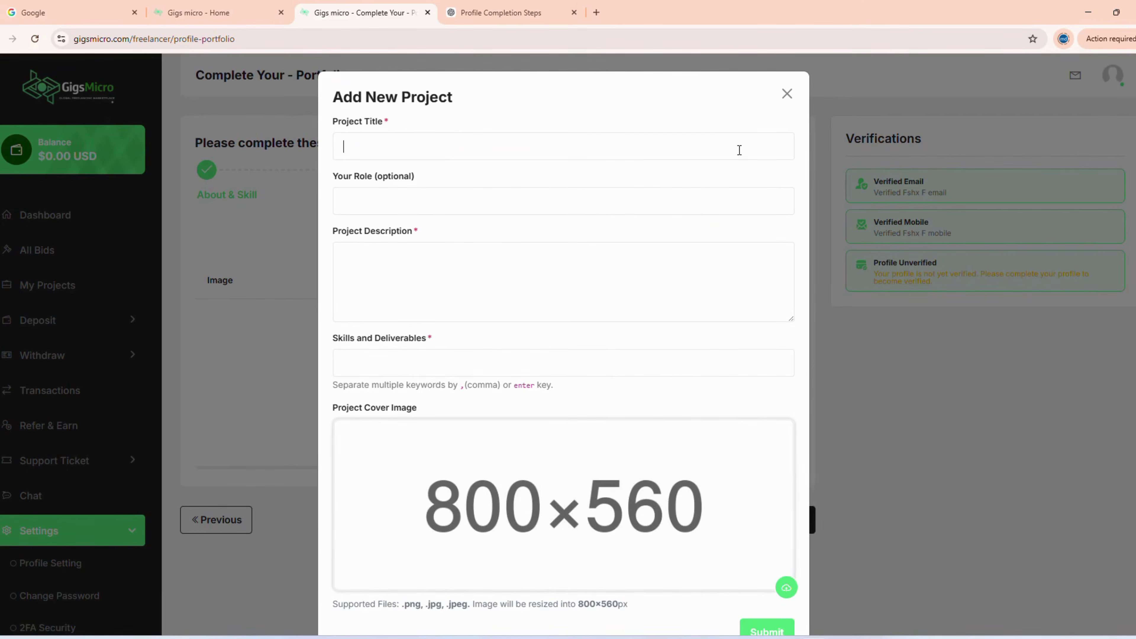
click(786, 94)
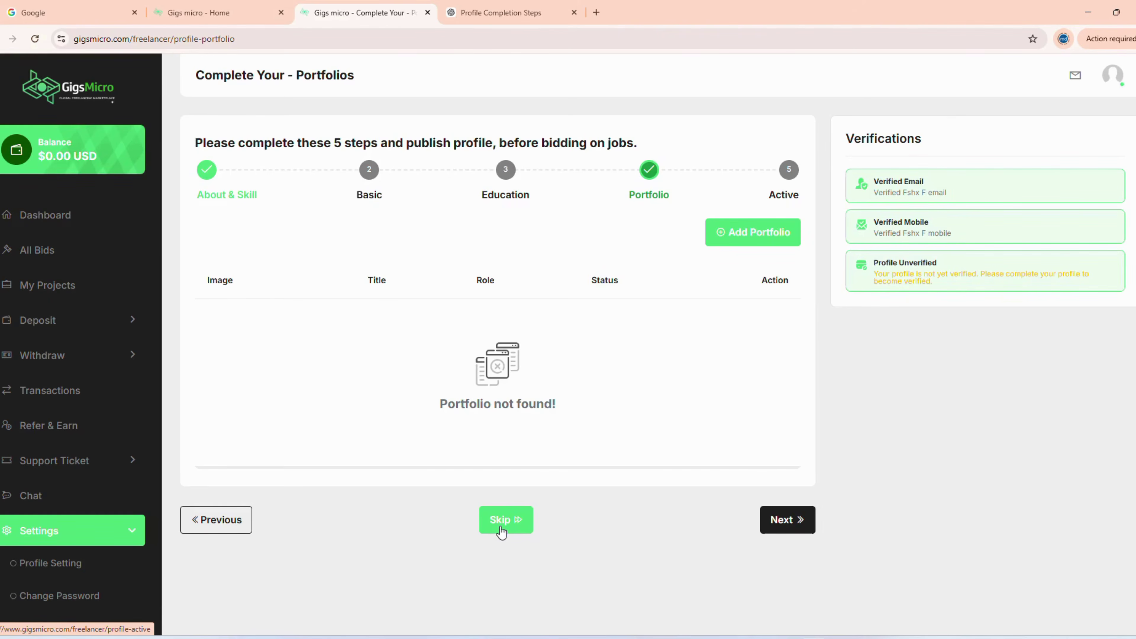
click(500, 532)
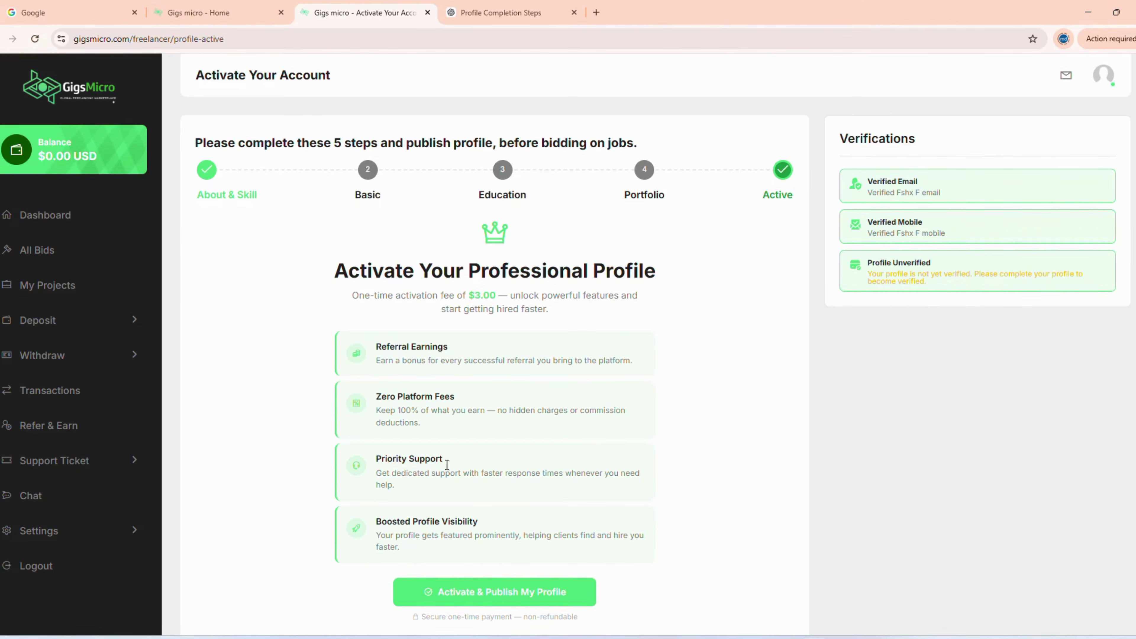
- Review the four profile benefit cards, then request Activate & Publish for the $3.00 fee
drag(442, 426, 377, 399)
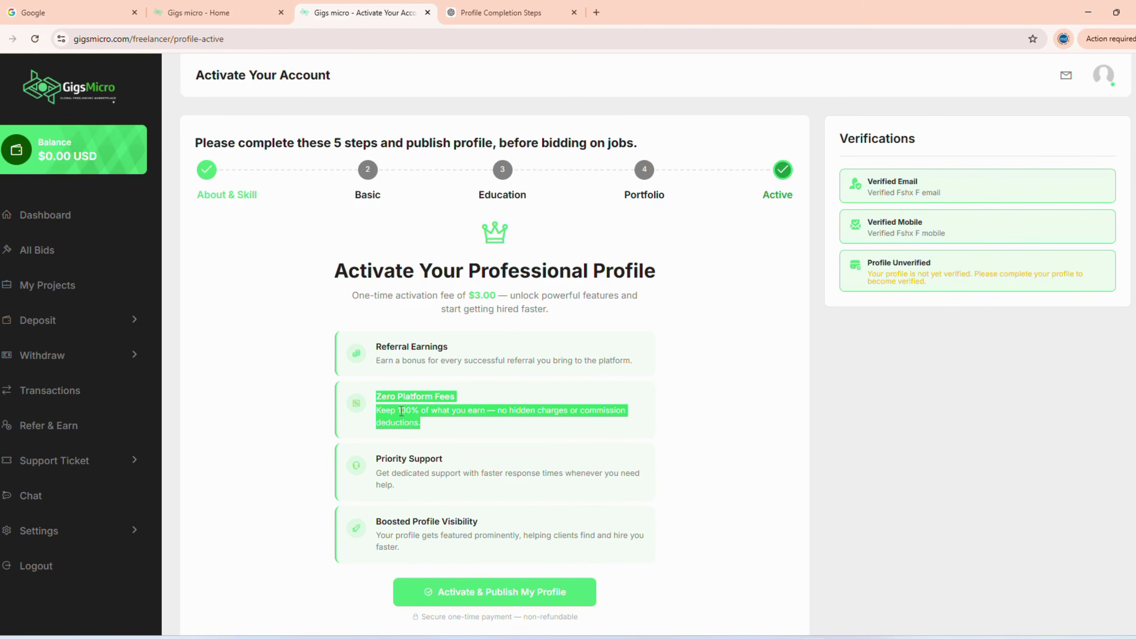
click(424, 429)
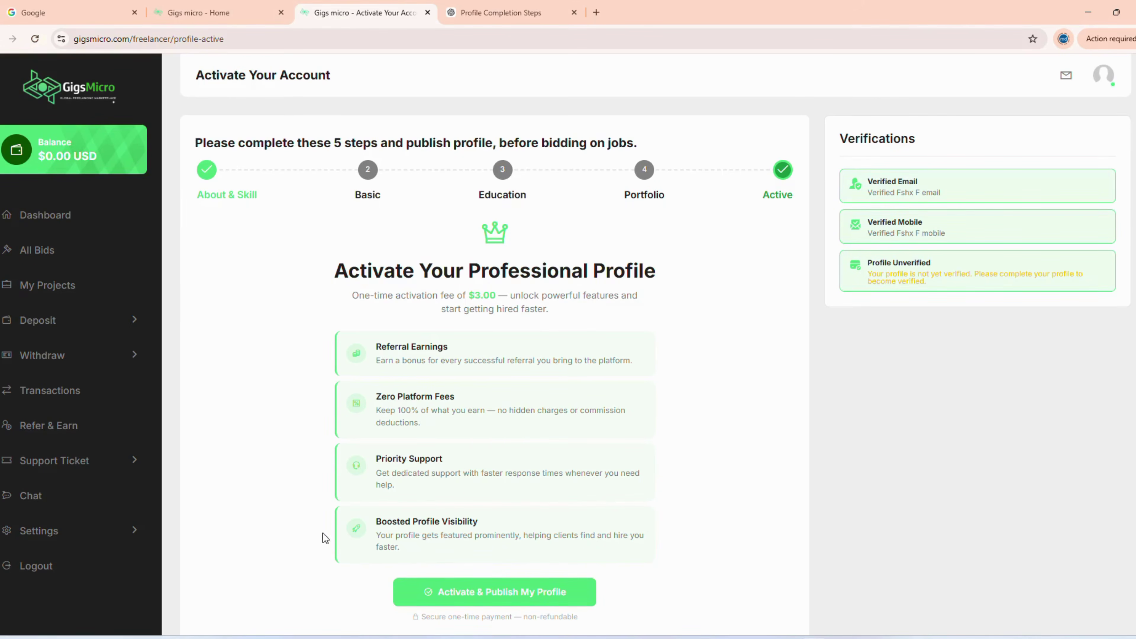
drag(573, 551, 401, 342)
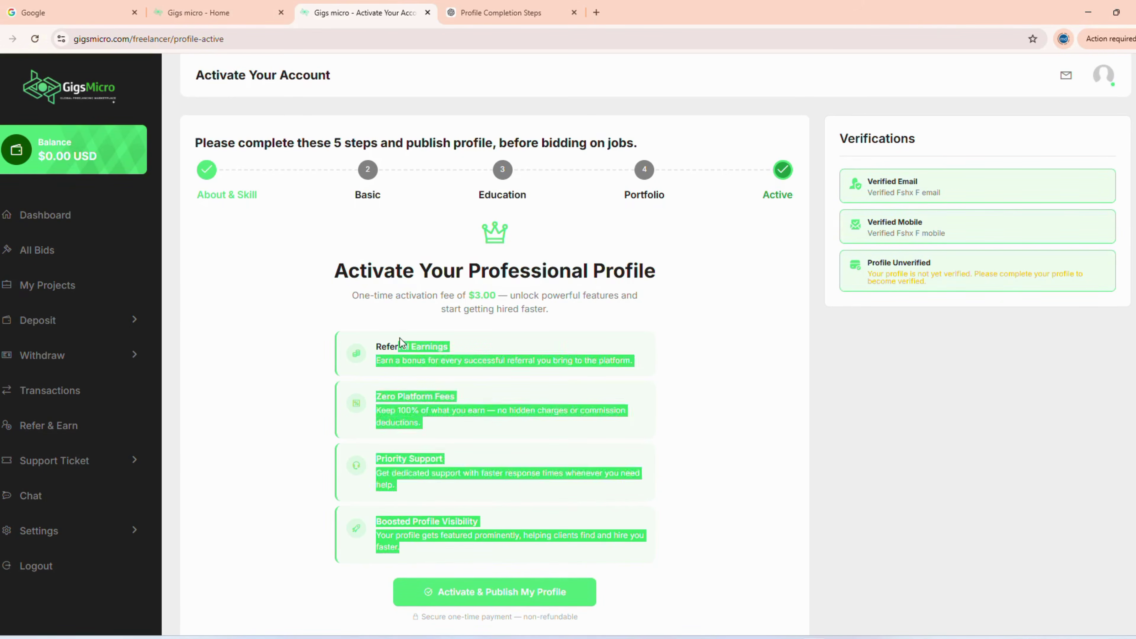
click(412, 472)
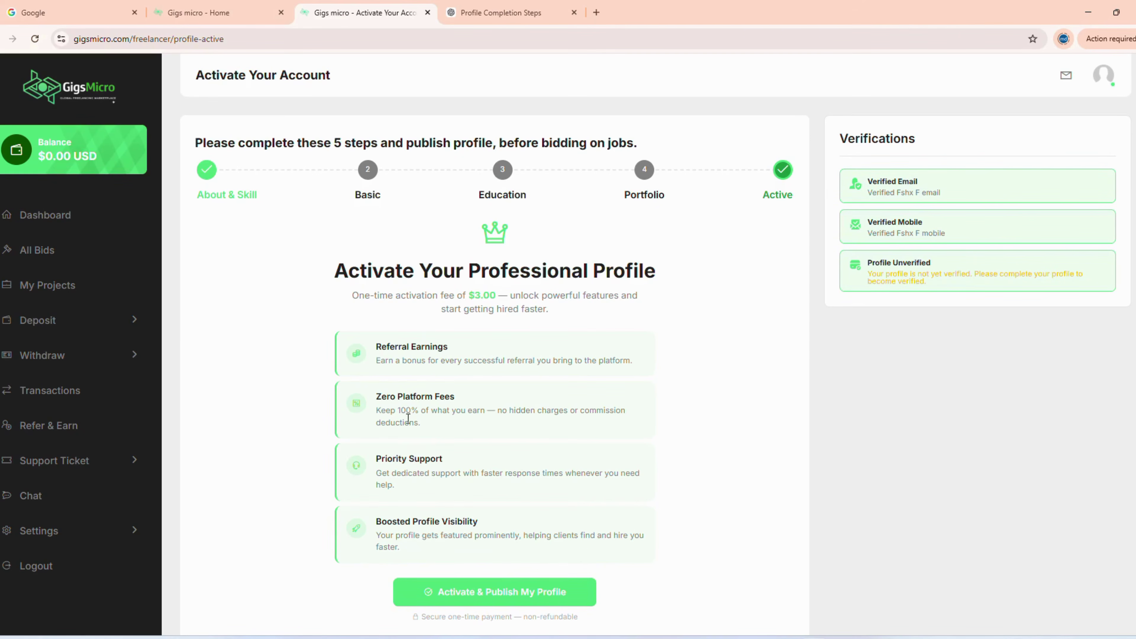
click(447, 591)
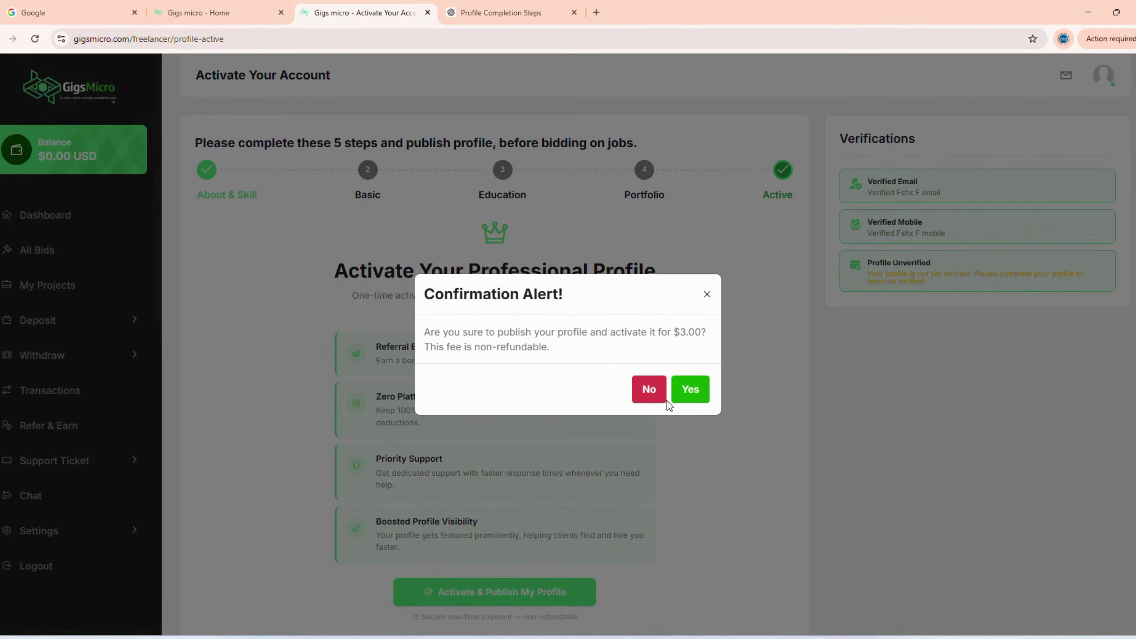
- Confirm the $3.00 activation, which fails for insufficient balance, then expand the sidebar Deposit options
click(700, 382)
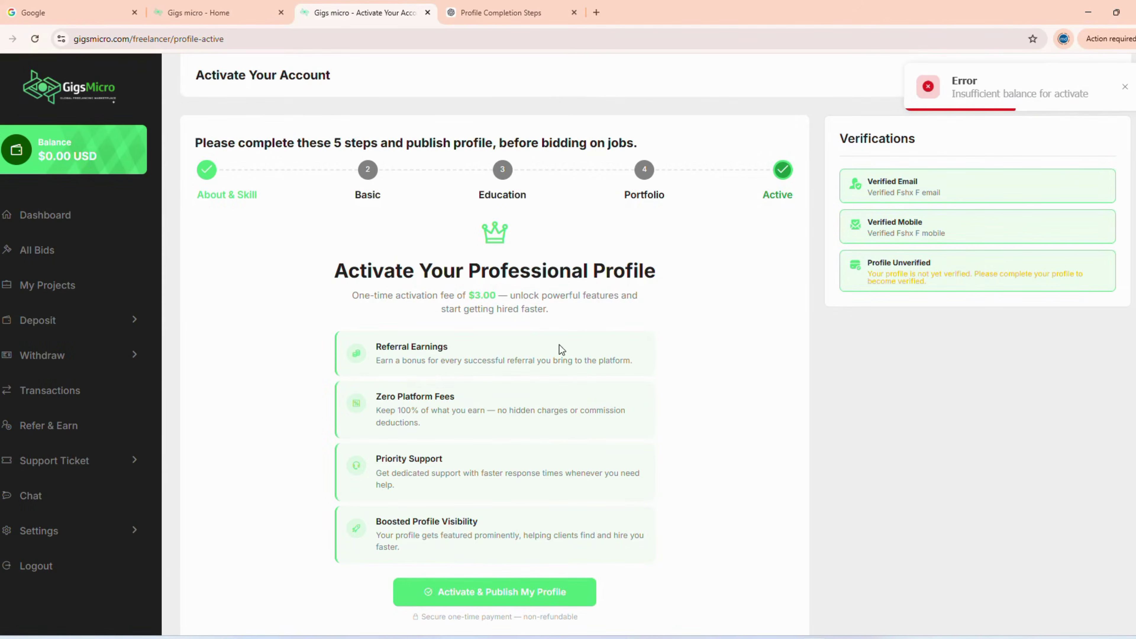
scroll(559, 349, down, 2)
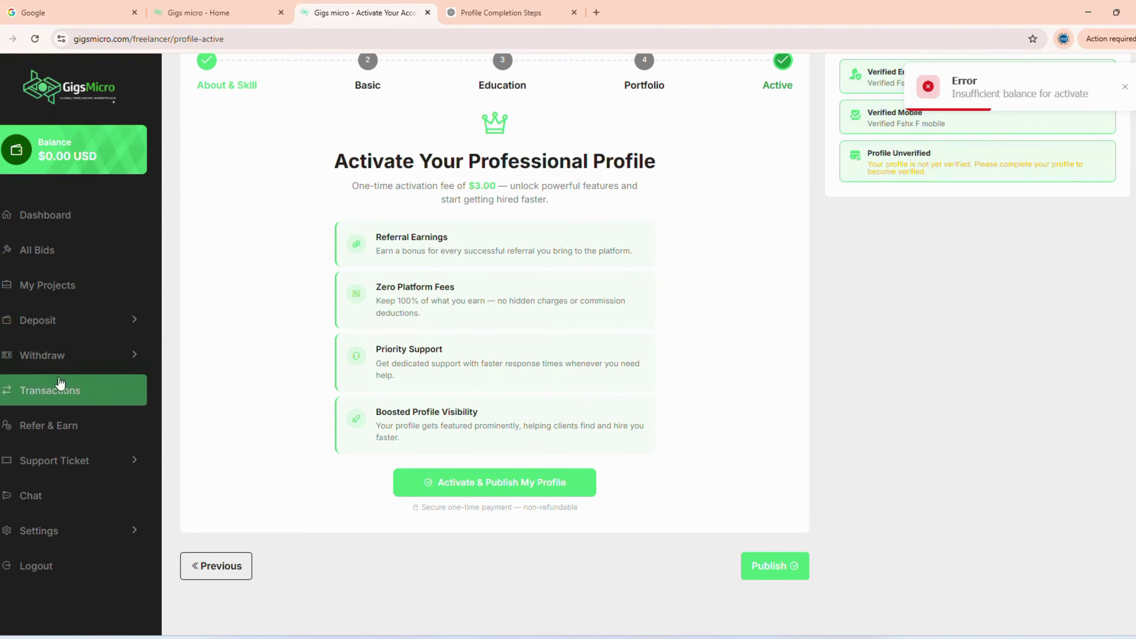
click(61, 322)
- Request a 3 USD deposit via Bkash on the Deposit Money page
click(68, 356)
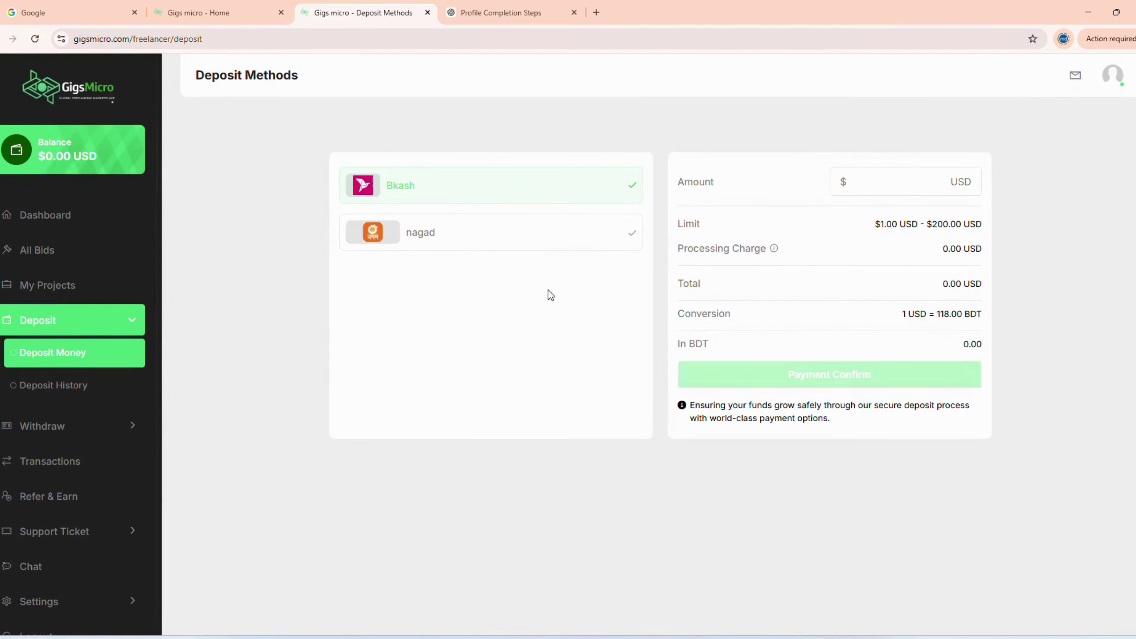
click(464, 242)
click(431, 180)
text(3)
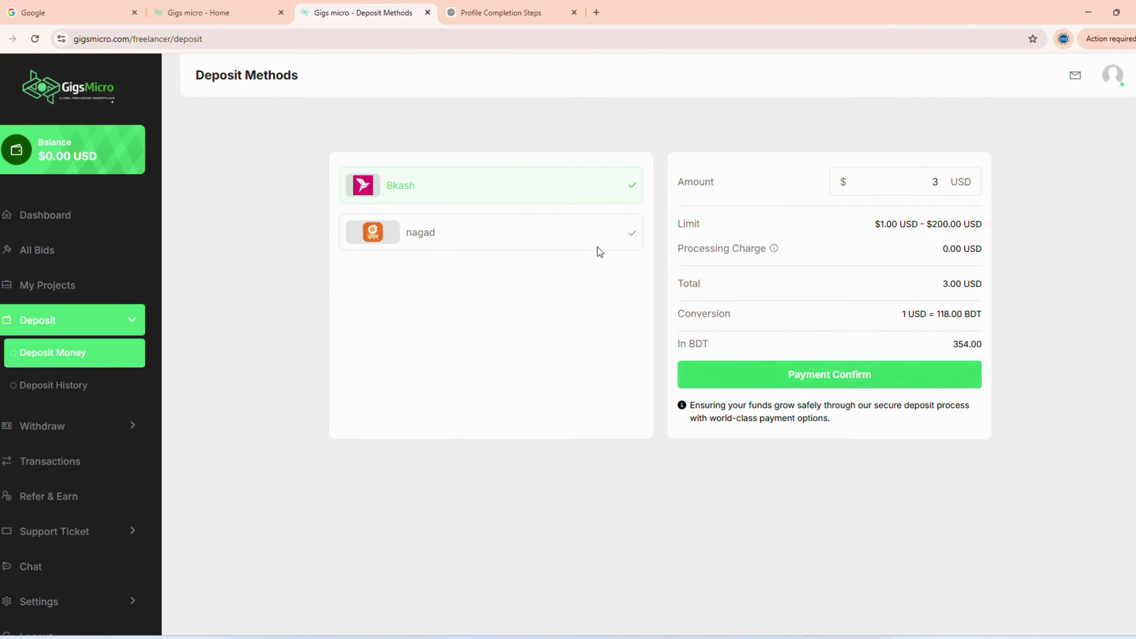
click(819, 380)
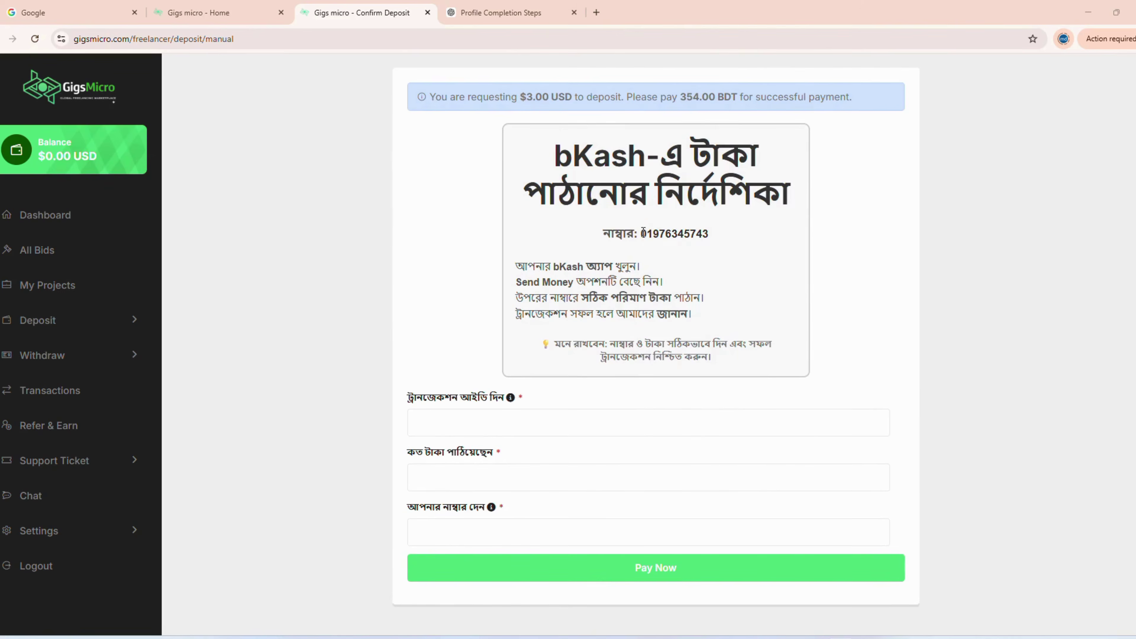
- Review the bKash Send Money payment instructions on the Confirm Deposit page
drag(642, 233, 711, 234)
scroll(711, 260, up, 2)
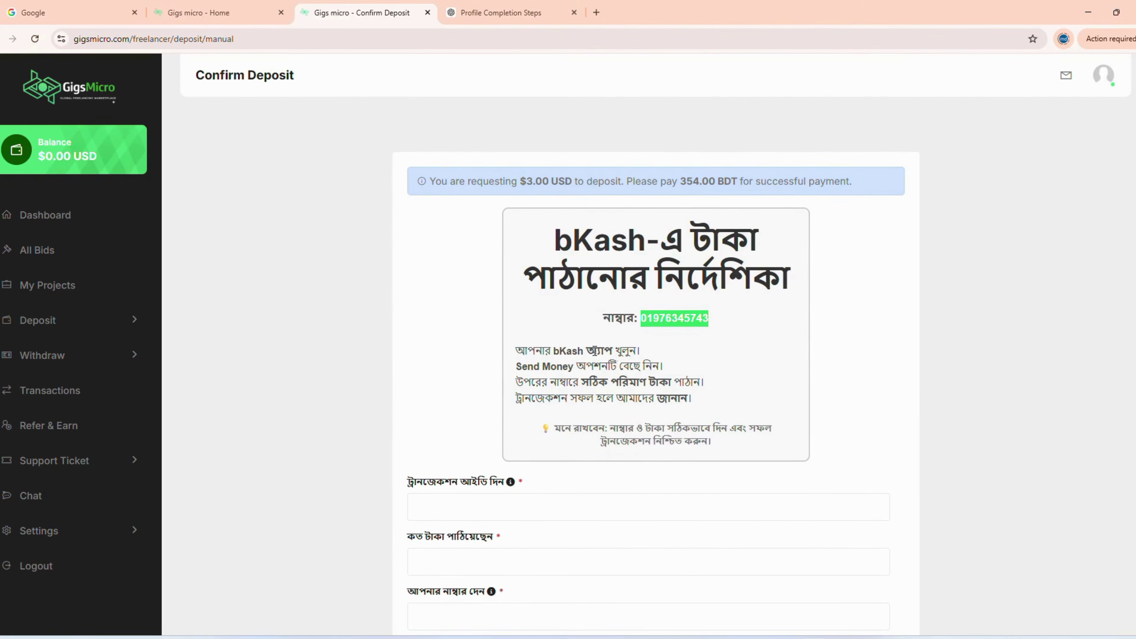
drag(518, 369, 612, 370)
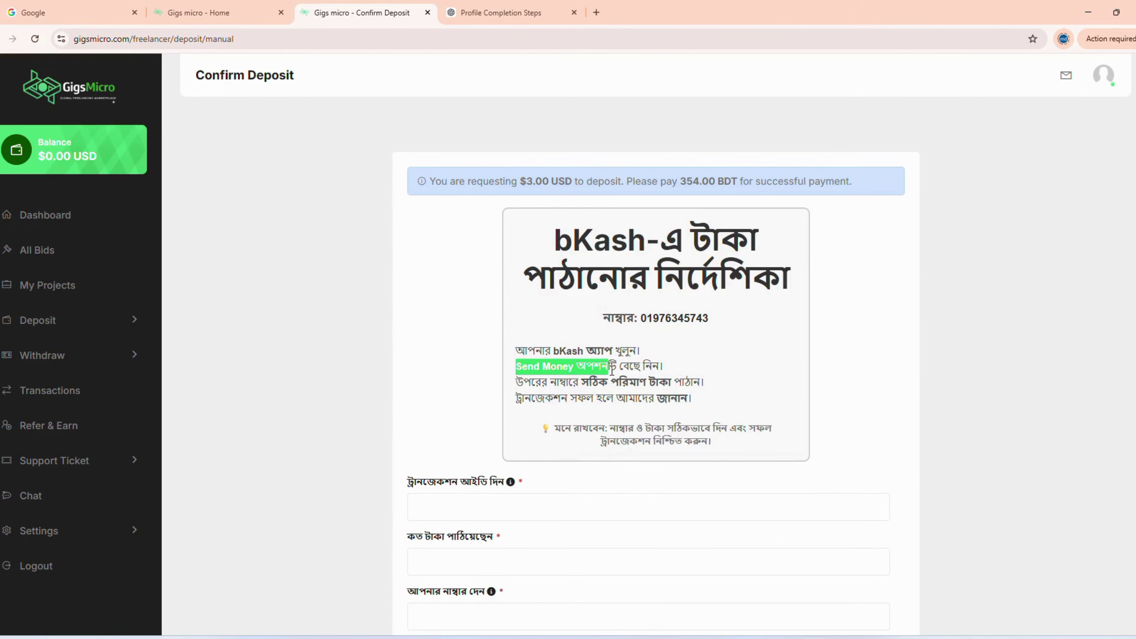
scroll(694, 192, down, 2)
- Submit the bKash form with the transaction ID, 354 taka sent and the sender's phone number
click(451, 444)
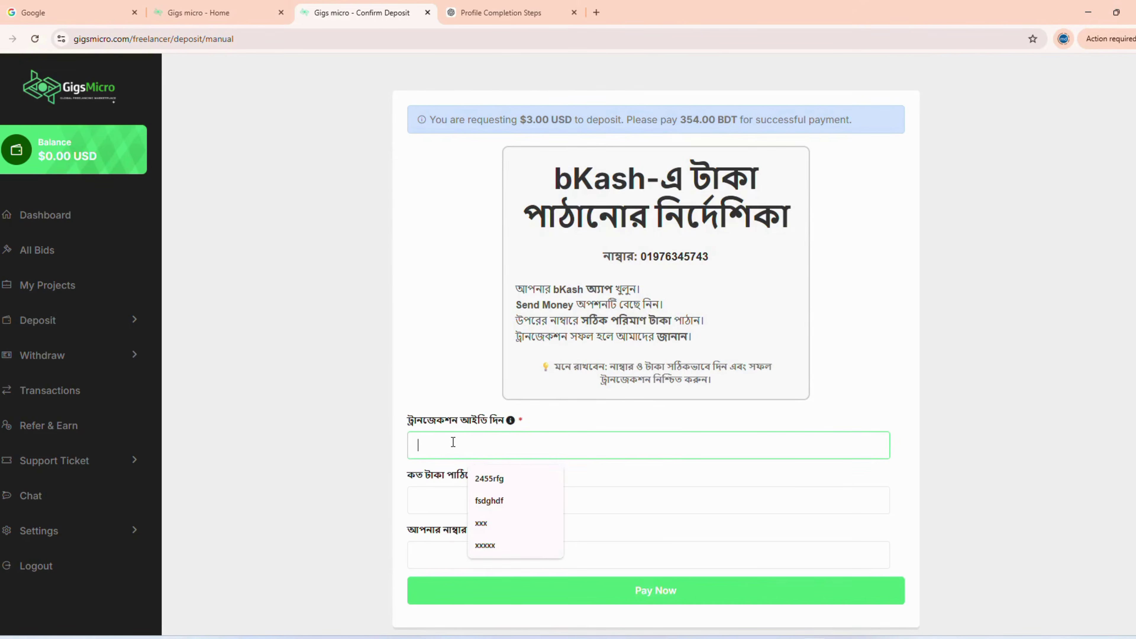
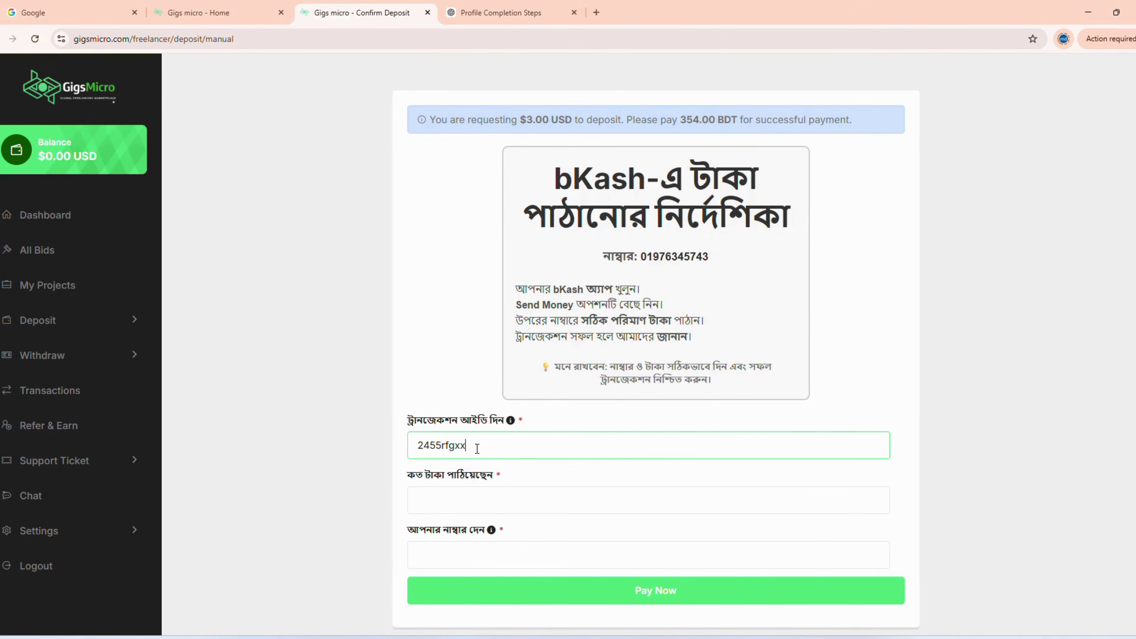
click(464, 500)
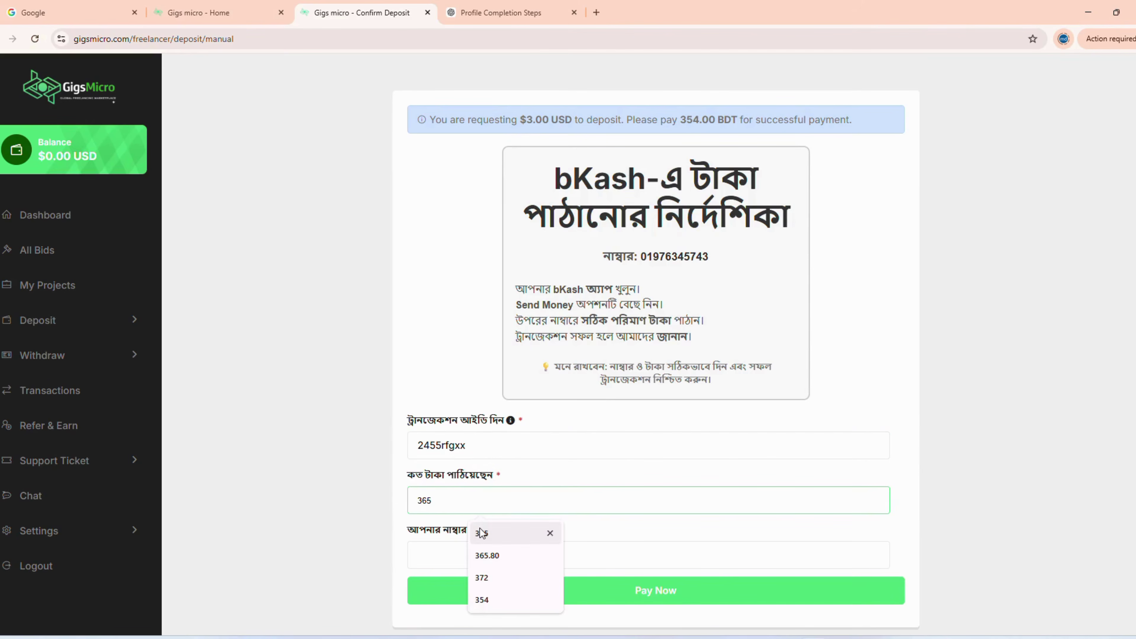
click(485, 604)
click(515, 560)
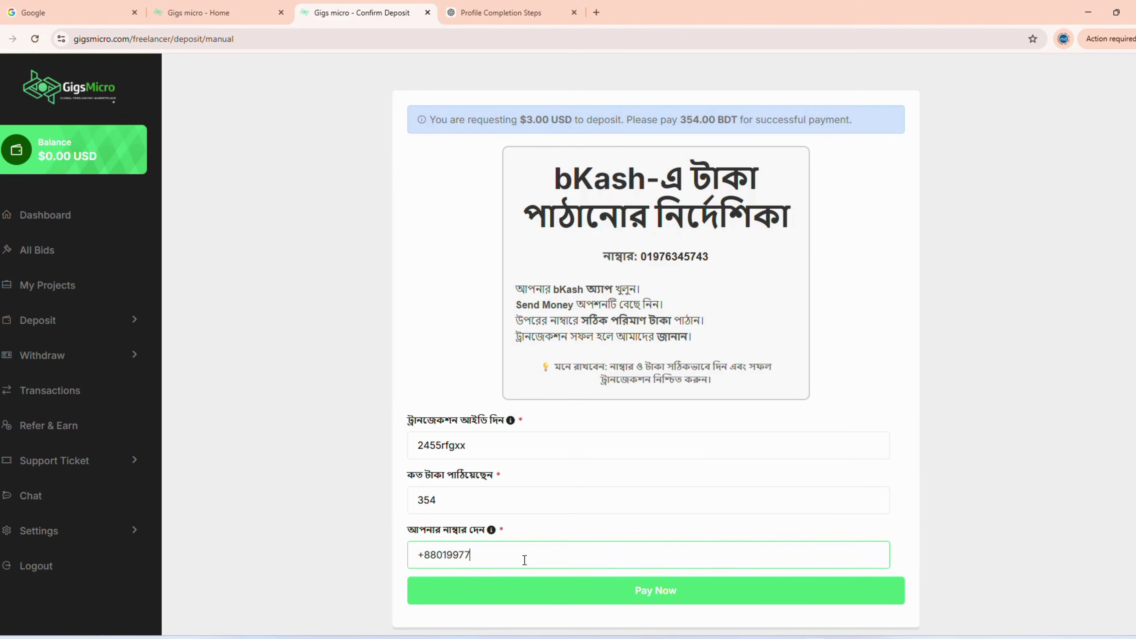
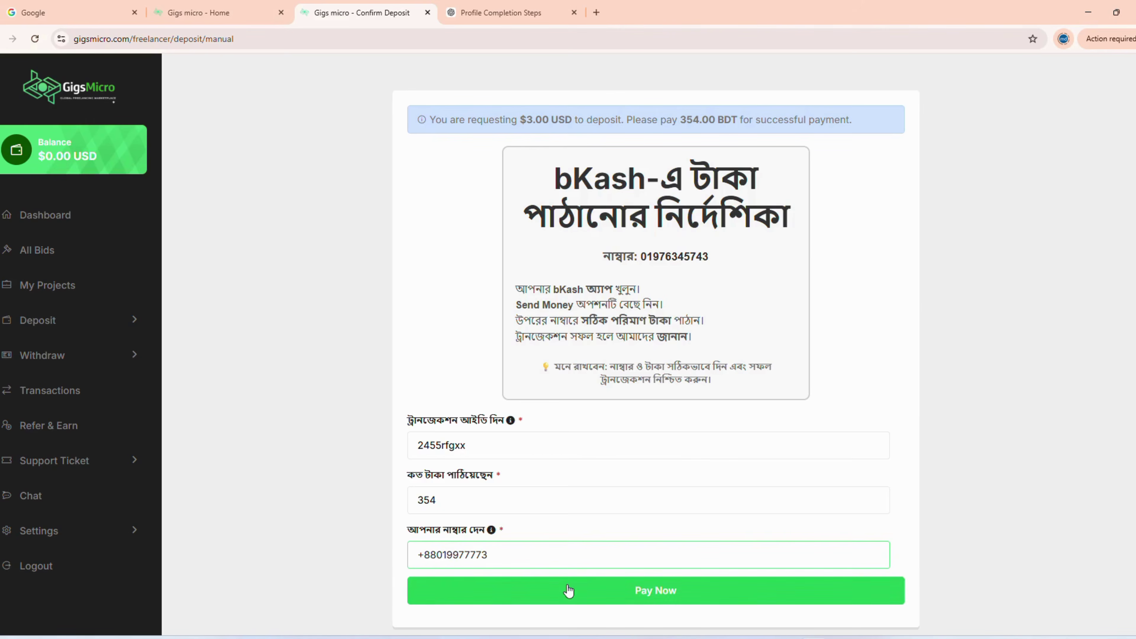
click(541, 595)
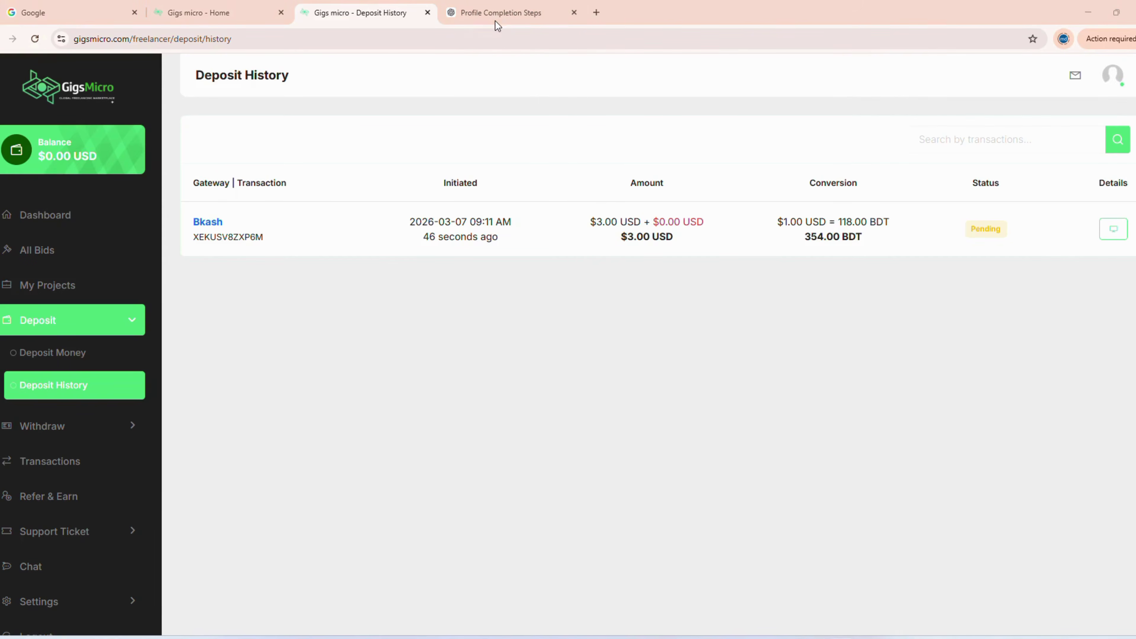
- Reload Deposit History to see the $3 bKash deposit marked Approved
click(35, 39)
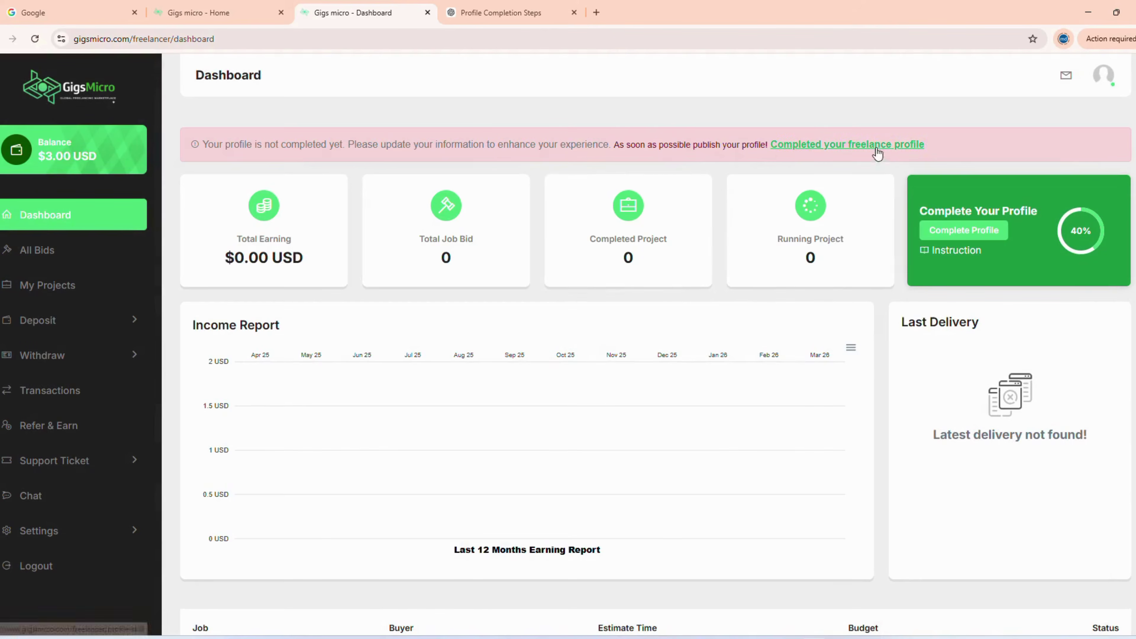
- Resave the About & Skills step and skip Basic information to reach profile activation
click(875, 147)
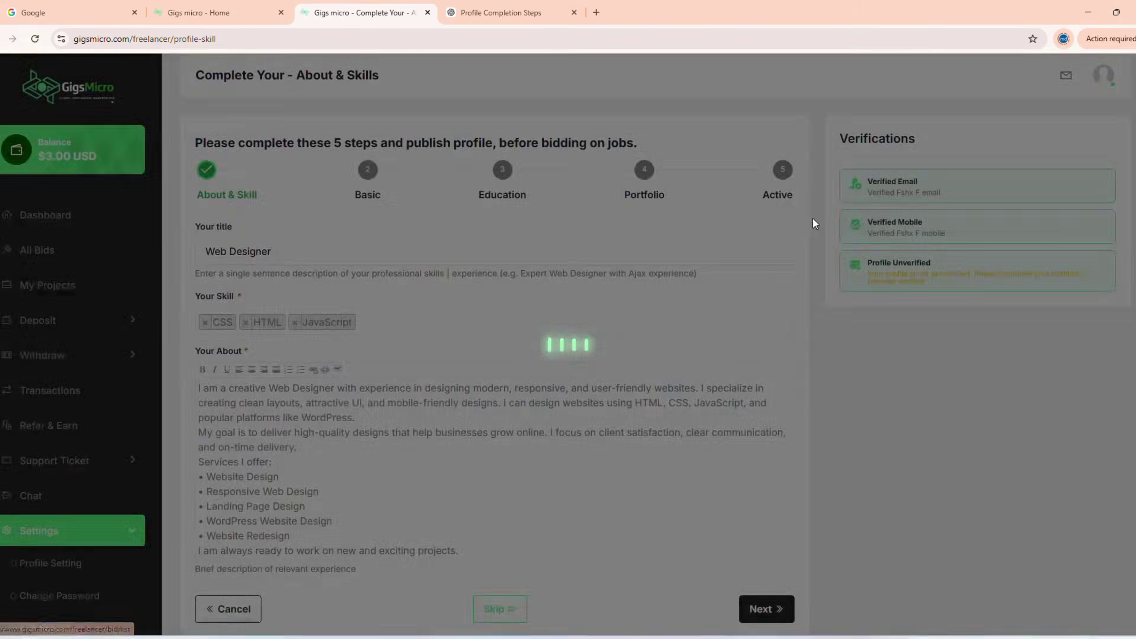
scroll(827, 396, down, 2)
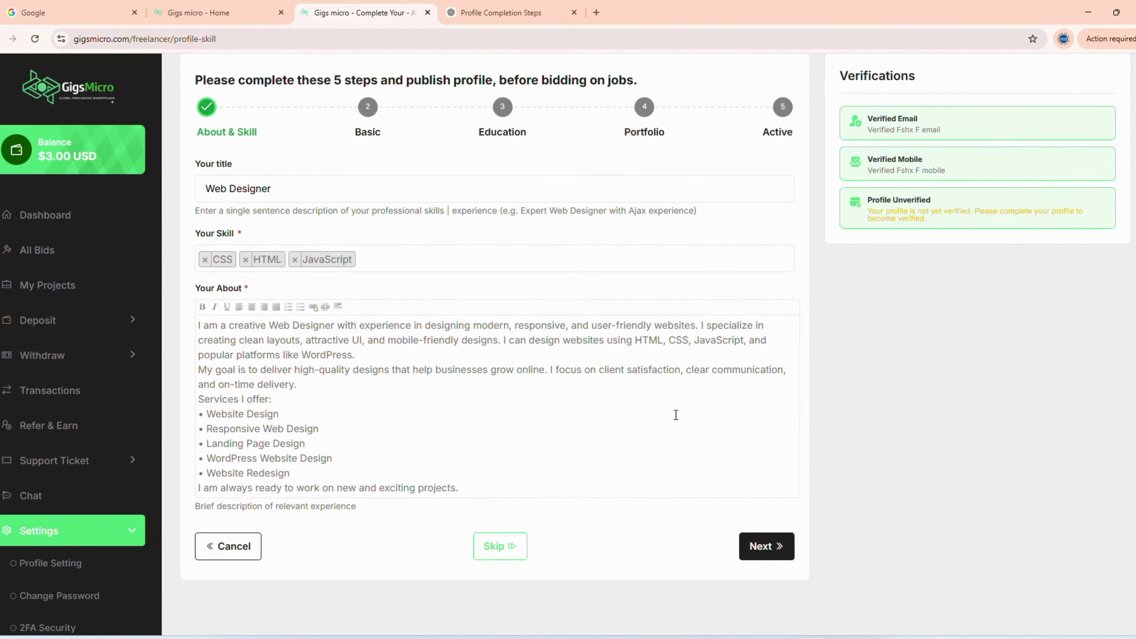
click(776, 560)
scroll(484, 581, down, 1)
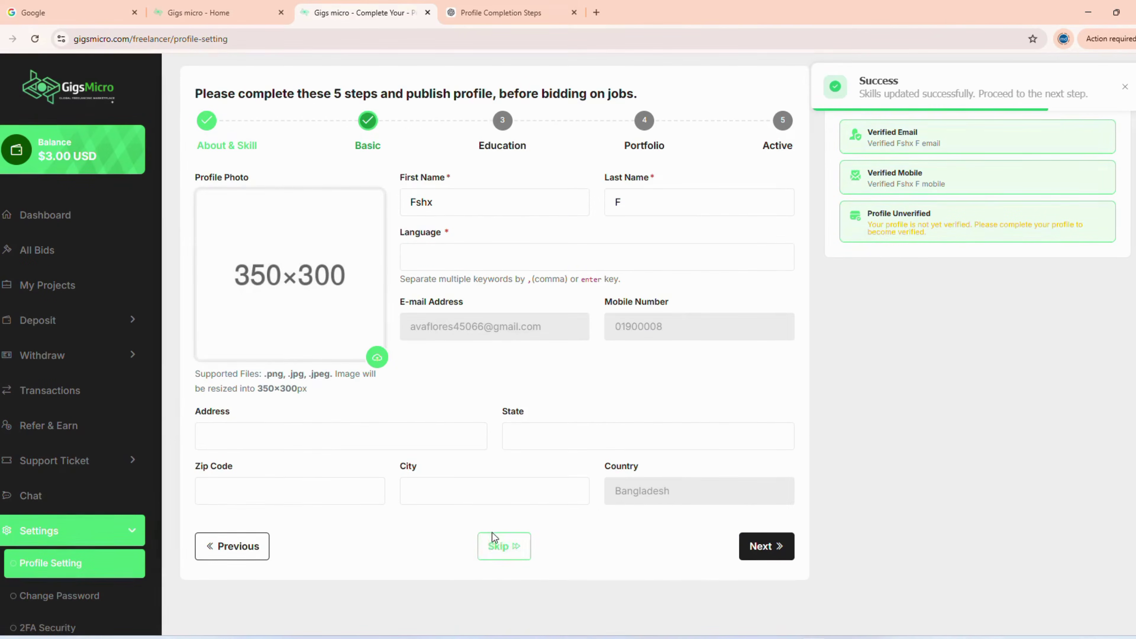
click(499, 552)
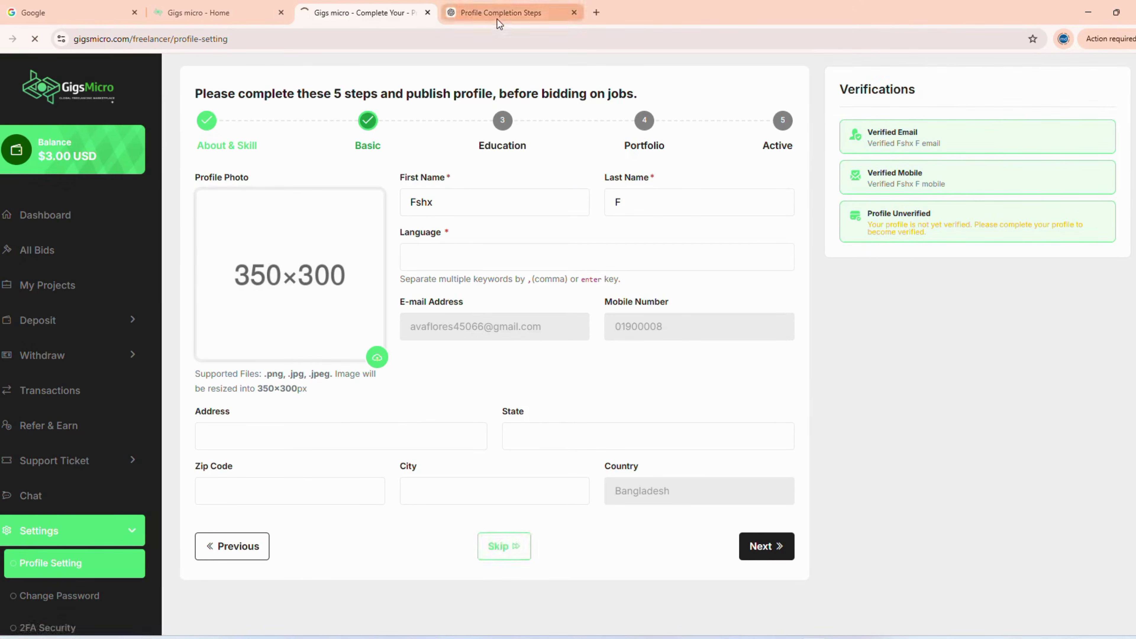
scroll(753, 297, down, 2)
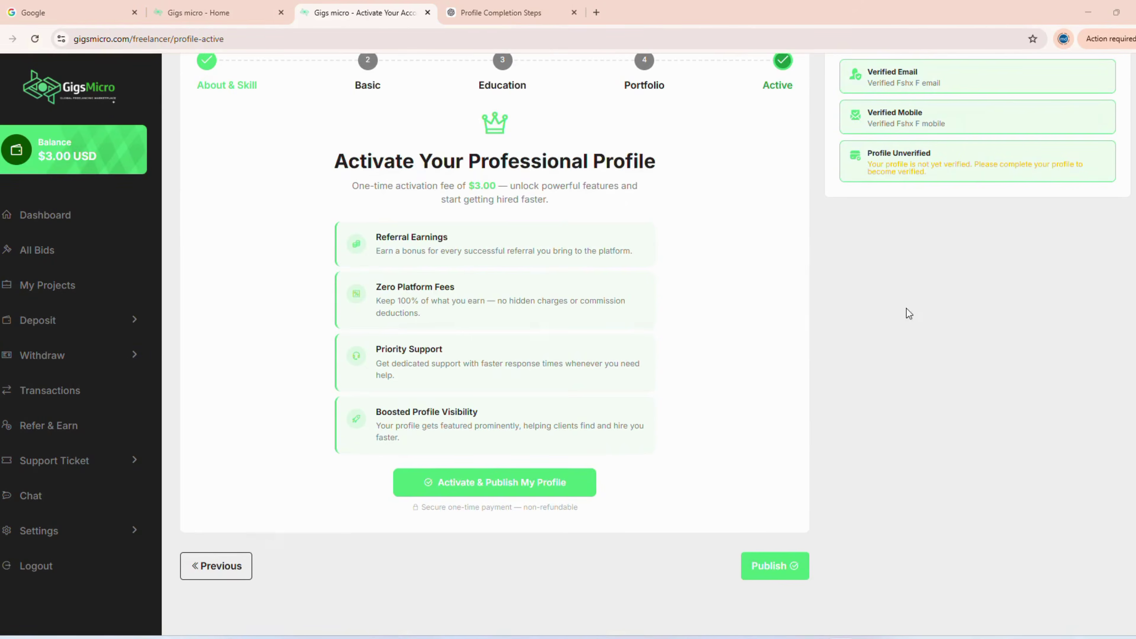
- Pay the $3.00 activation fee to publish the profile and dismiss the success notice
scroll(570, 324, up, 1)
scroll(652, 448, down, 1)
click(504, 483)
click(686, 389)
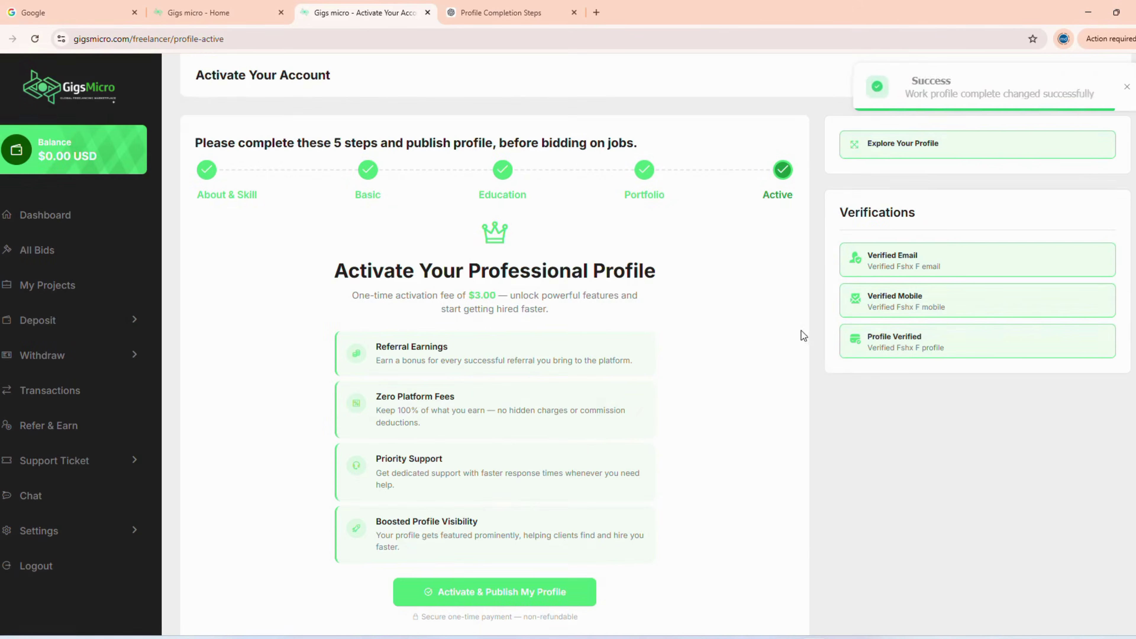
click(905, 93)
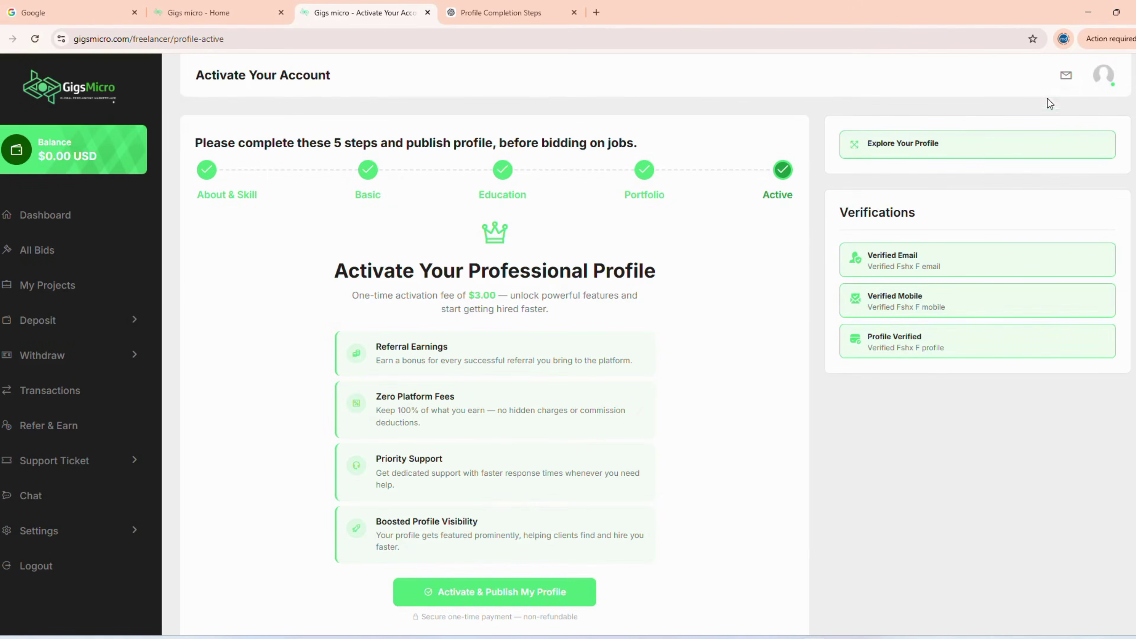
- Step back to the Education step of the profile
scroll(763, 365, down, 3)
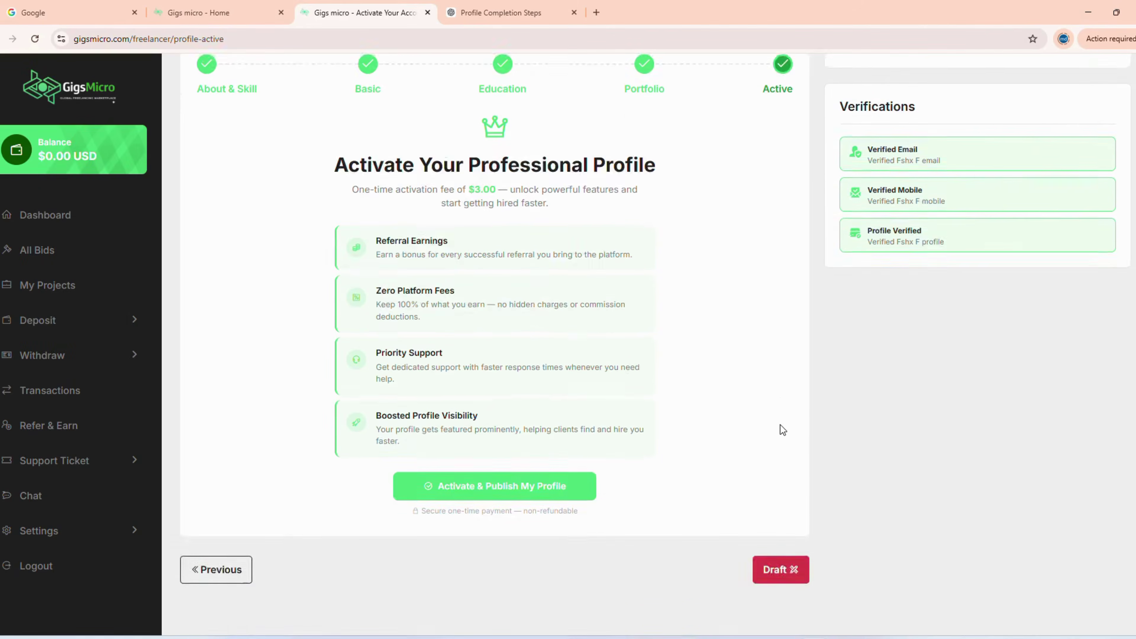
scroll(778, 428, up, 3)
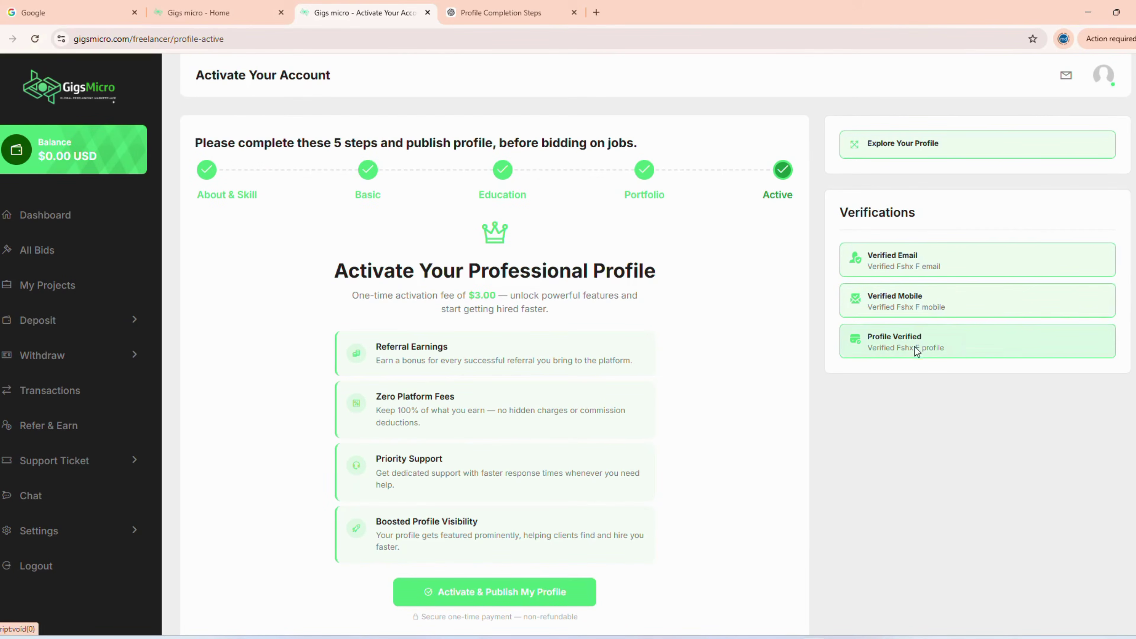
scroll(911, 344, down, 3)
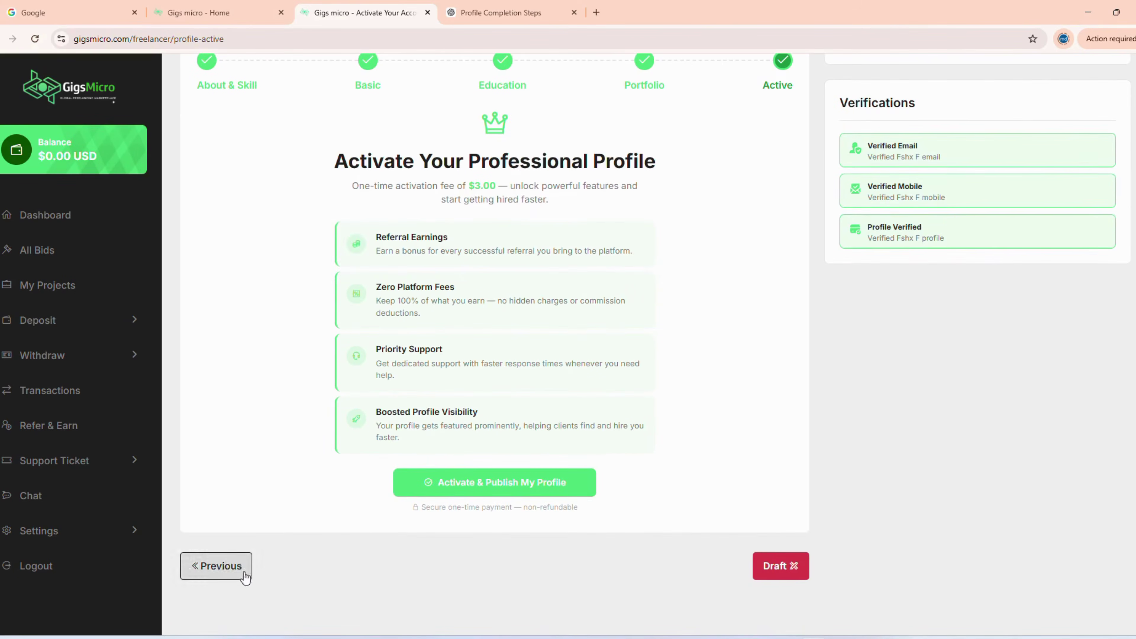
click(224, 567)
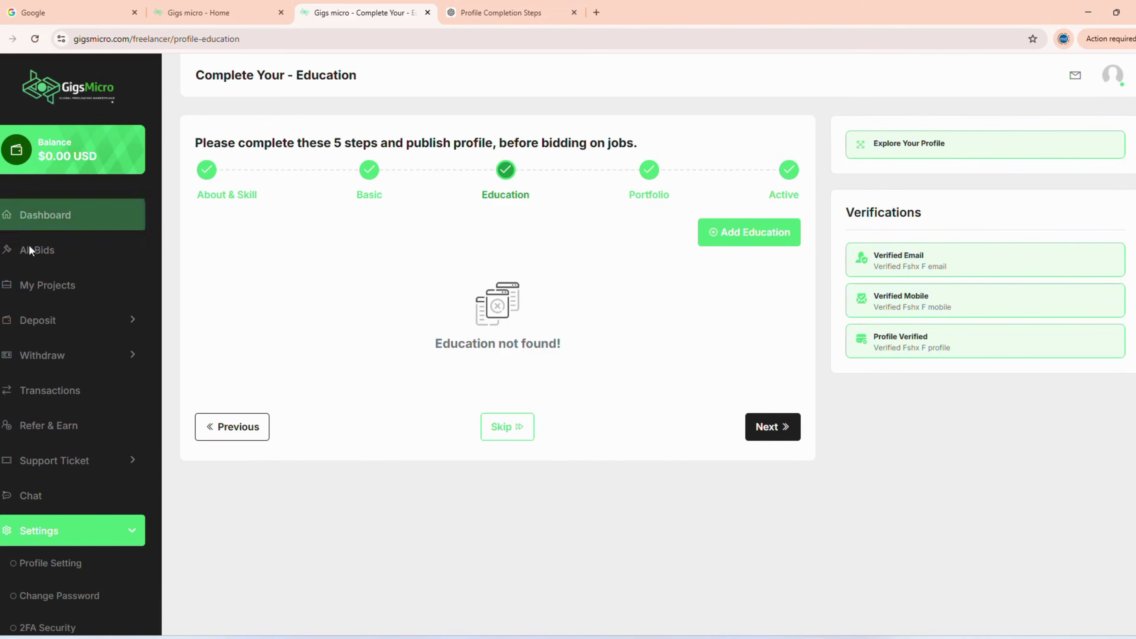
- Browse the Find Jobs listings from the GigsMicro home page, then return to the freelancer Dashboard
click(64, 89)
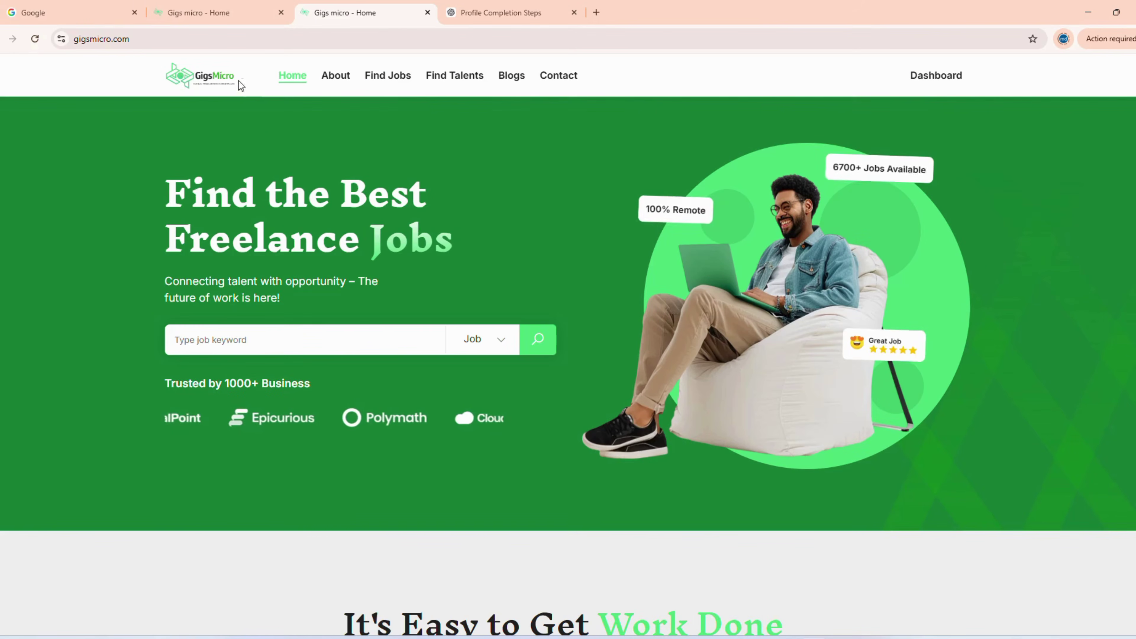
click(388, 76)
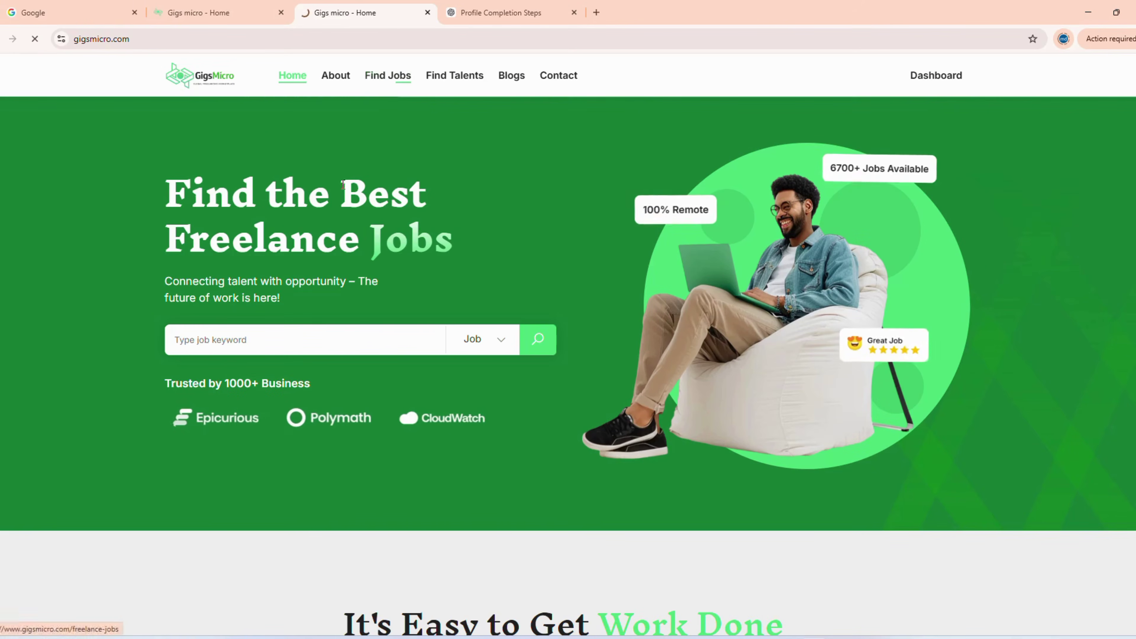
scroll(760, 213, down, 10)
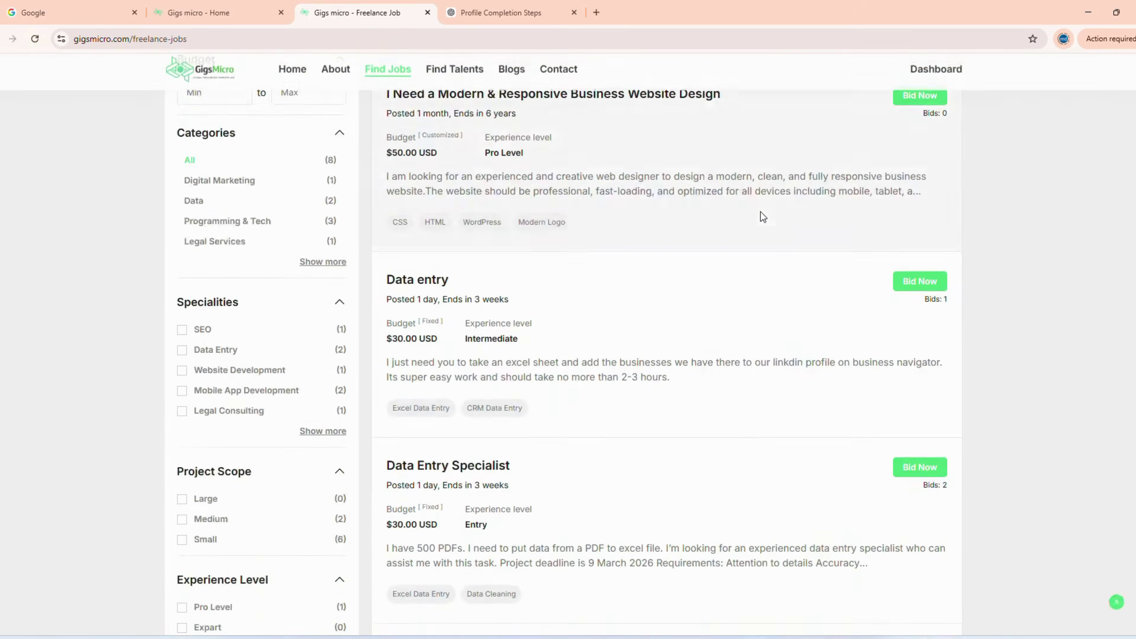
scroll(761, 213, down, 4)
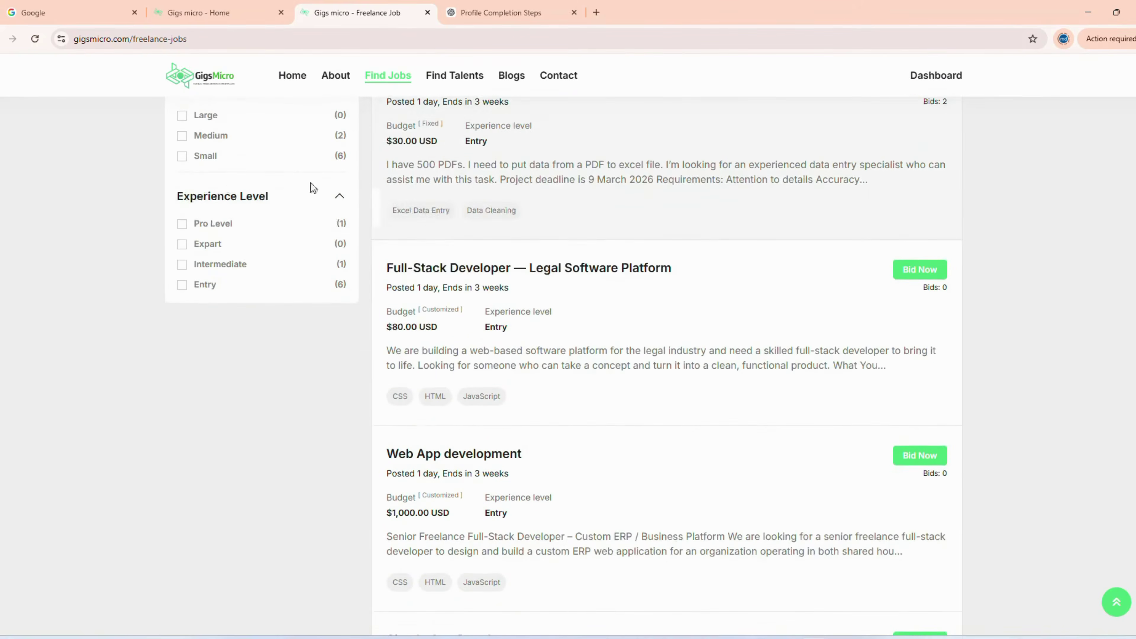
click(200, 20)
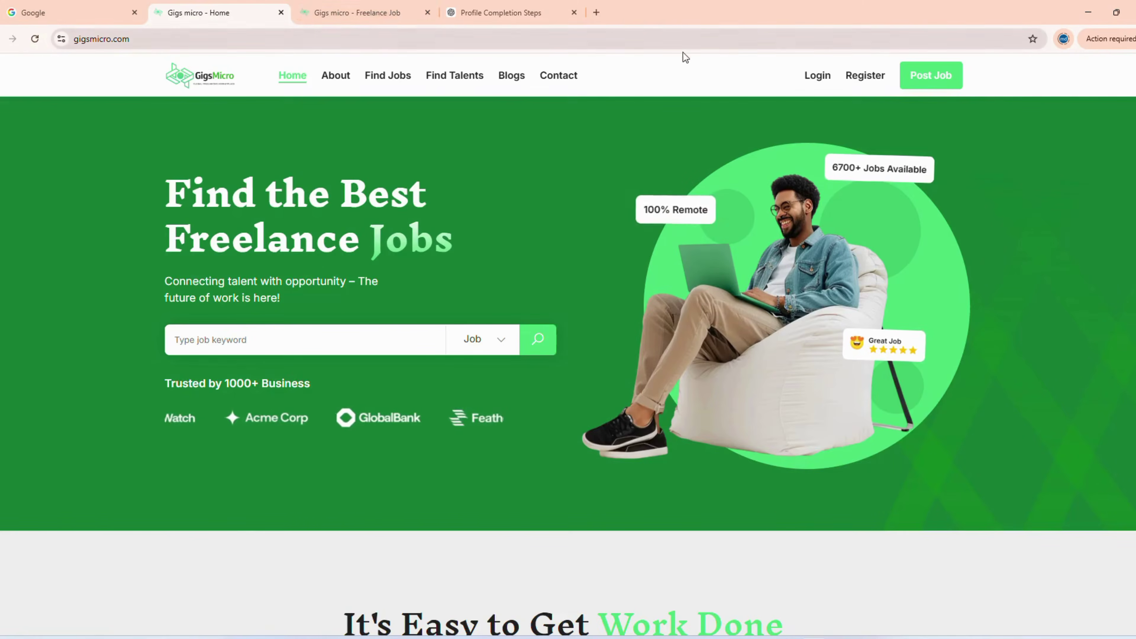
click(353, 12)
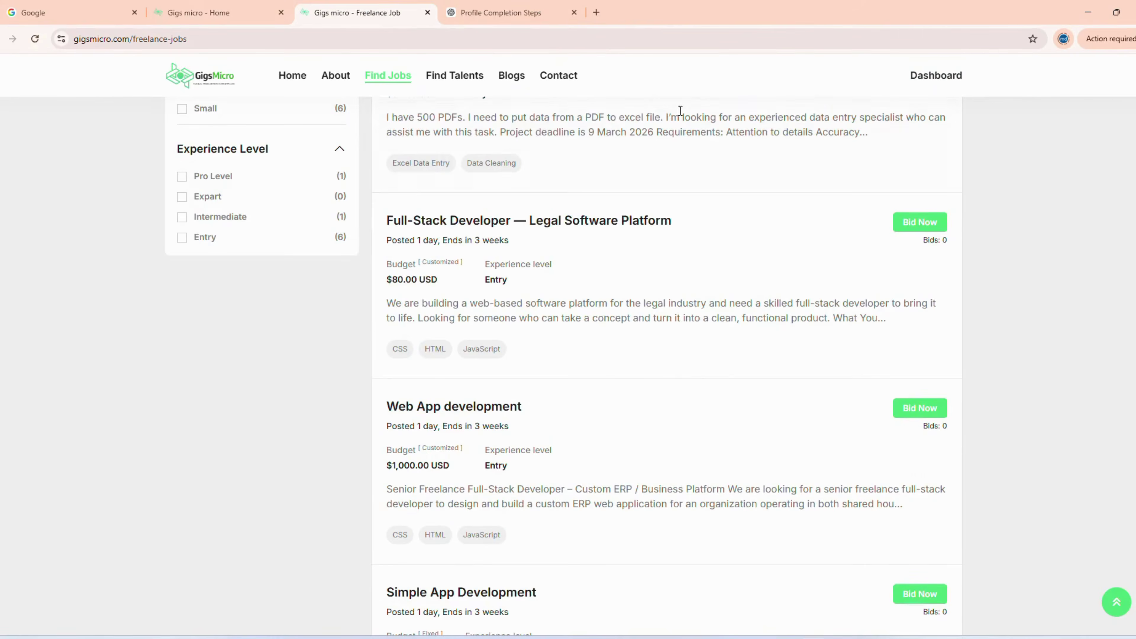
click(935, 75)
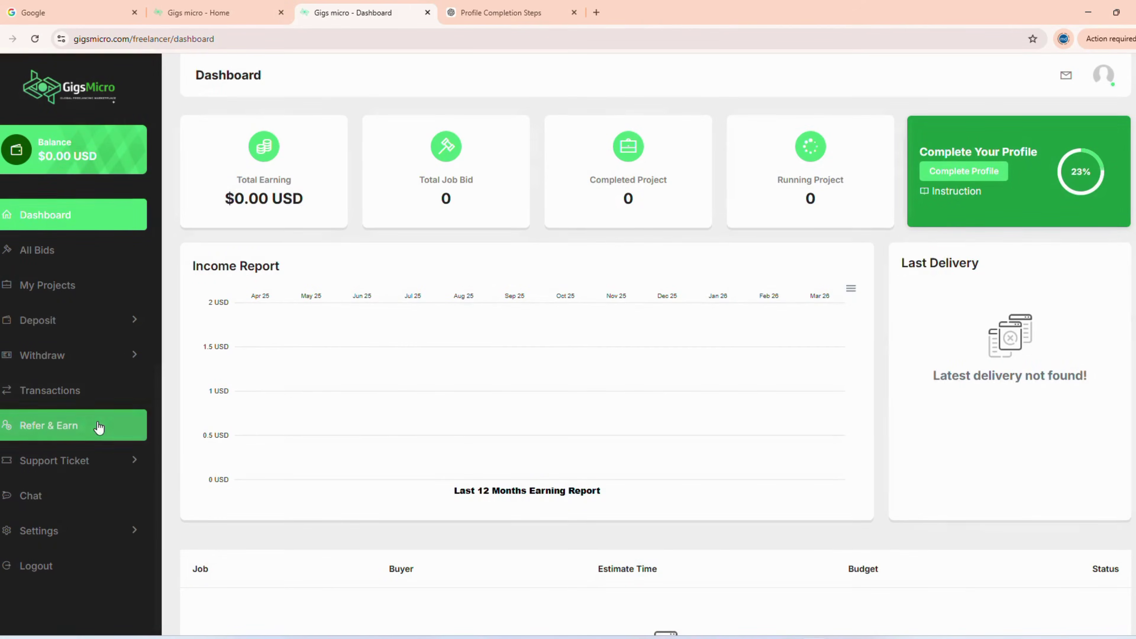
click(49, 425)
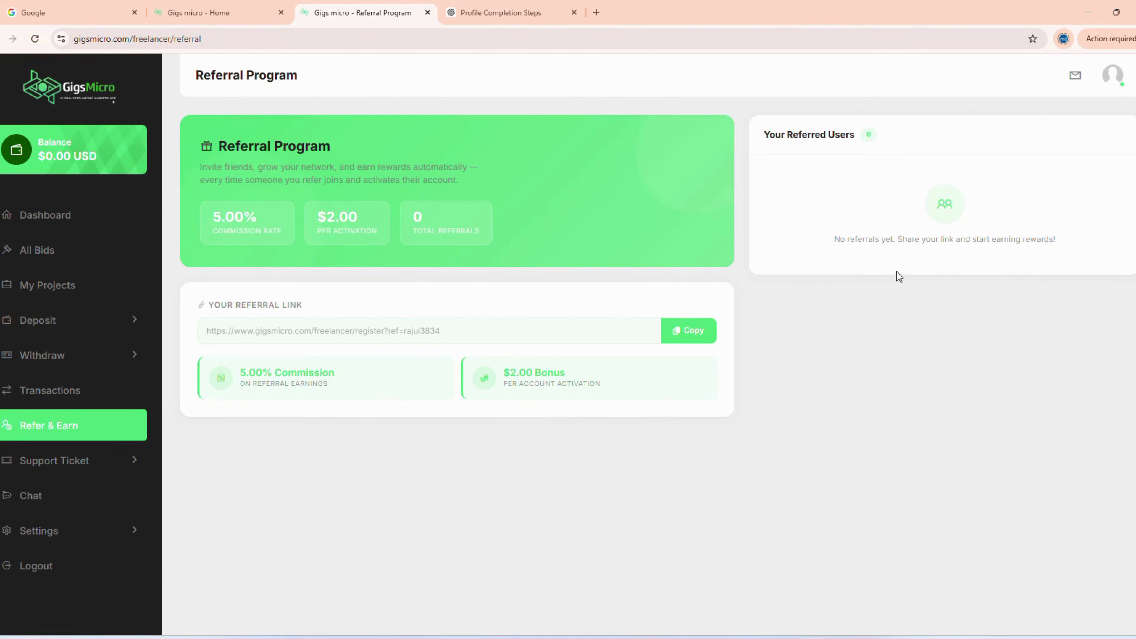
click(130, 89)
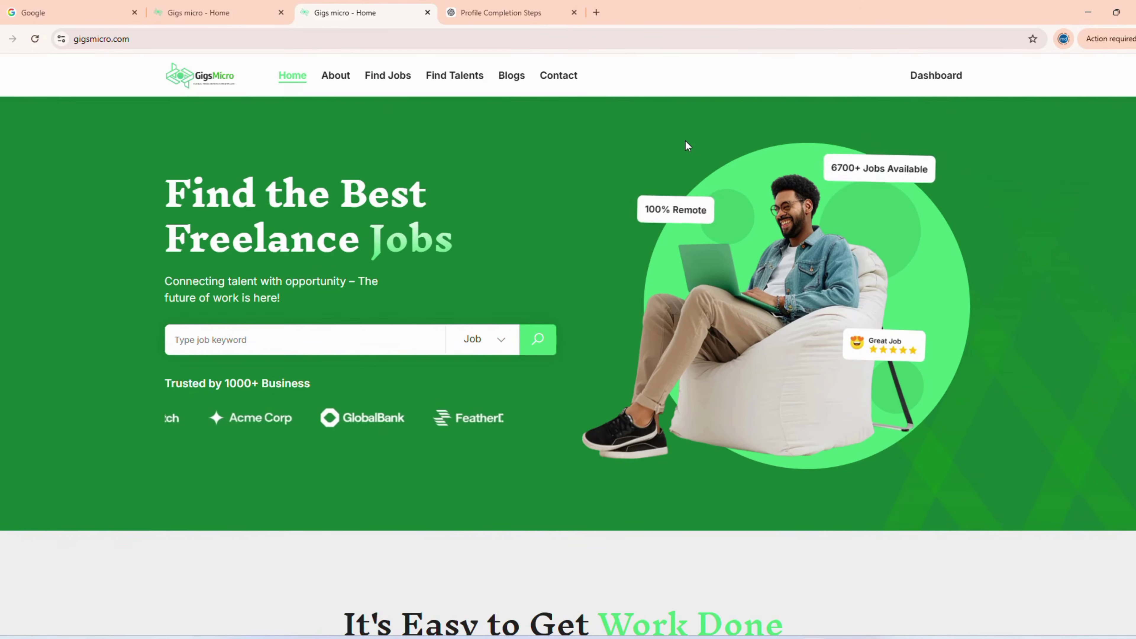
click(920, 85)
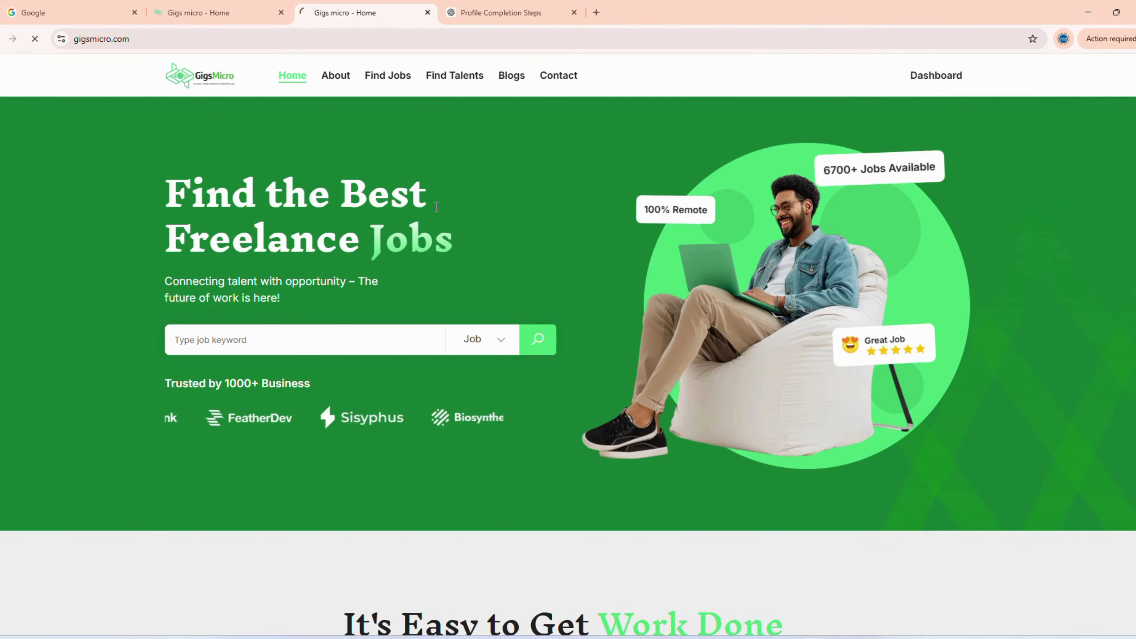